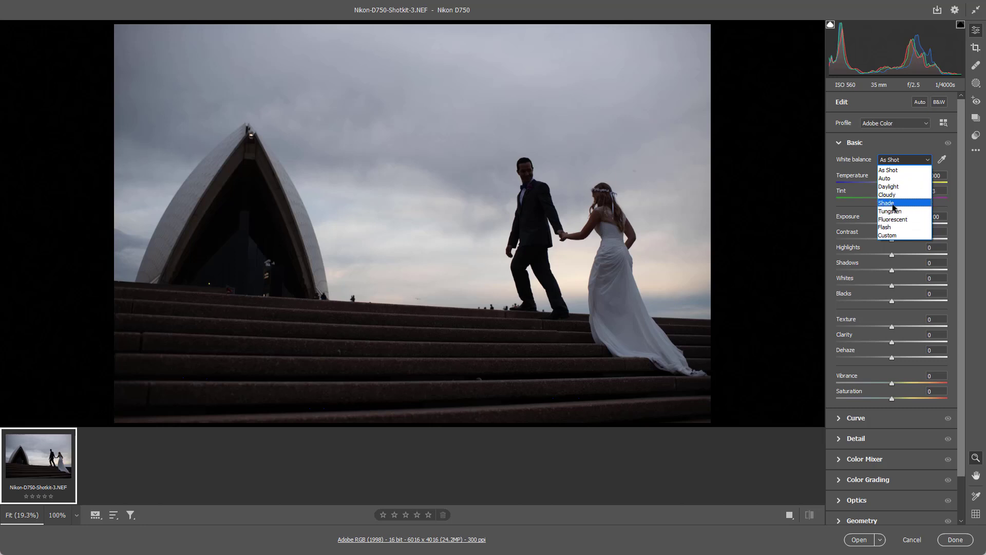
- Try the Shade and Auto white balance presets on the wedding photo, ending on Shade
click(893, 203)
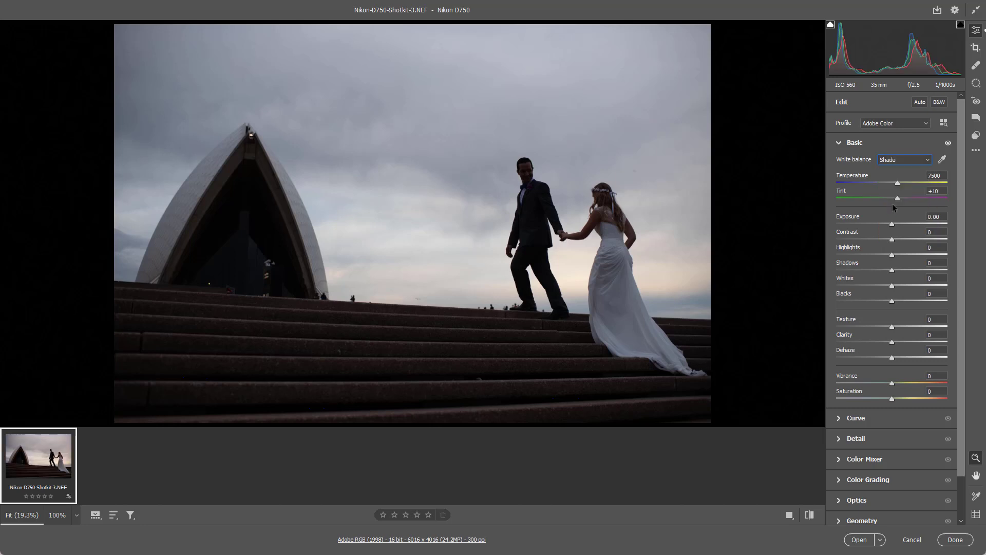
click(894, 160)
click(885, 178)
click(893, 161)
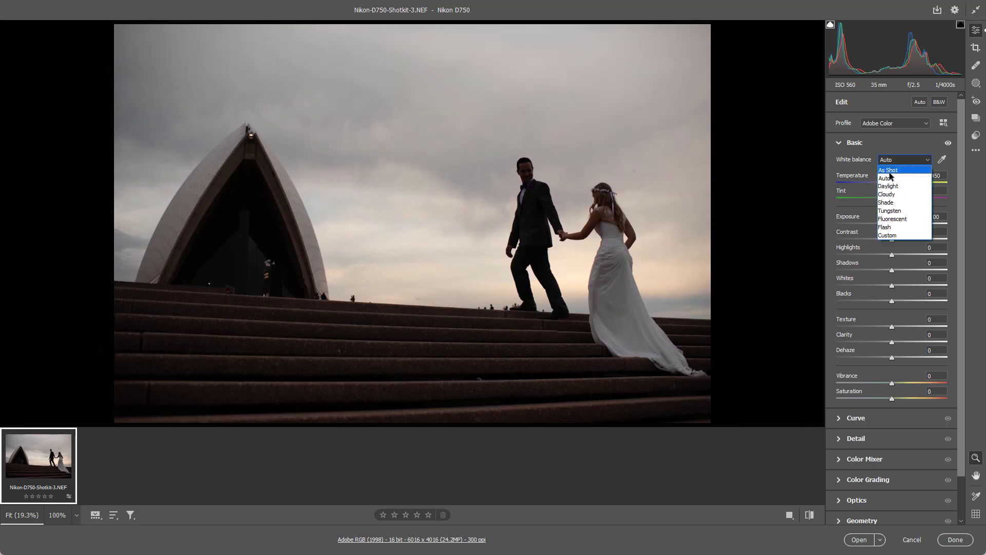
click(888, 203)
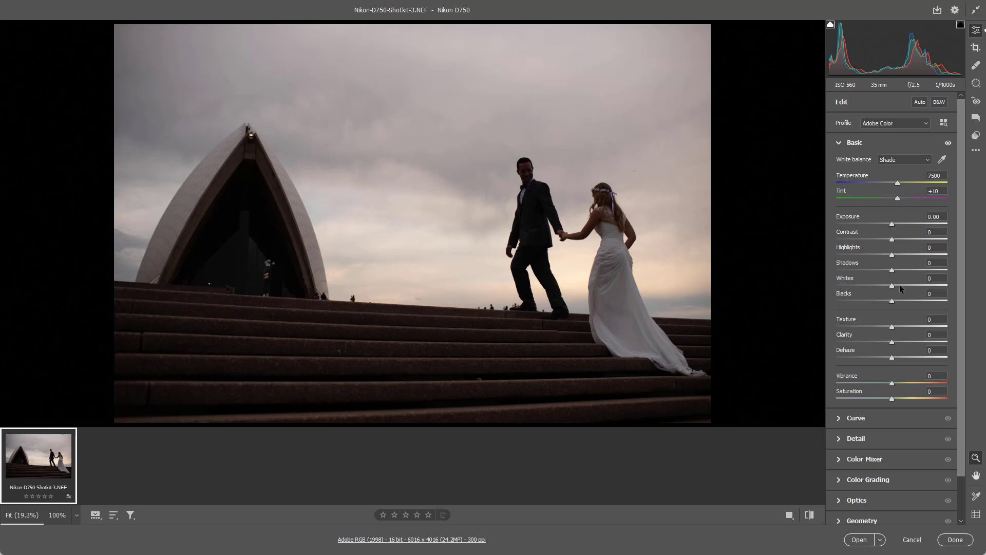
- Lift the Shadows to +77 and the Blacks to +25, and raise the Vibrance to +19
drag(894, 270, 926, 267)
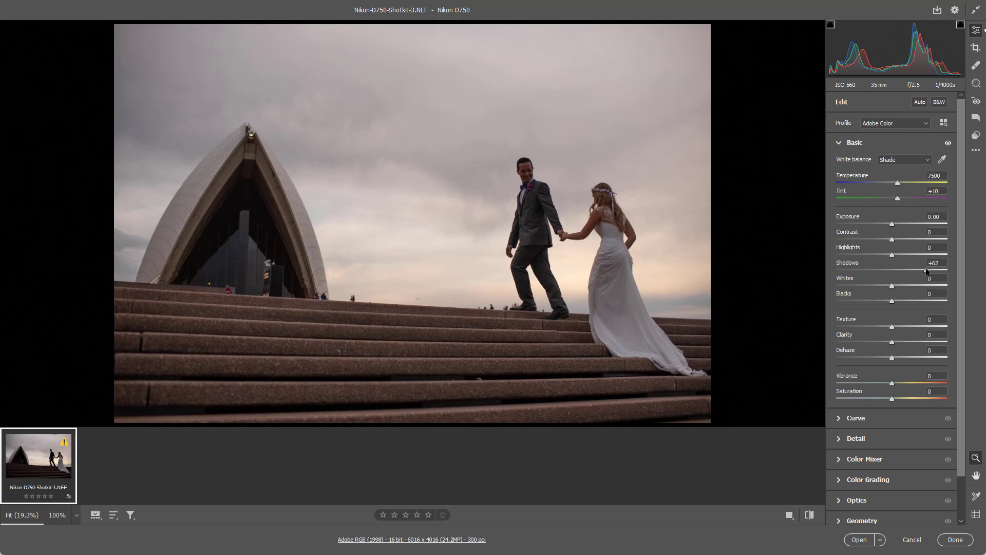
drag(927, 269, 934, 269)
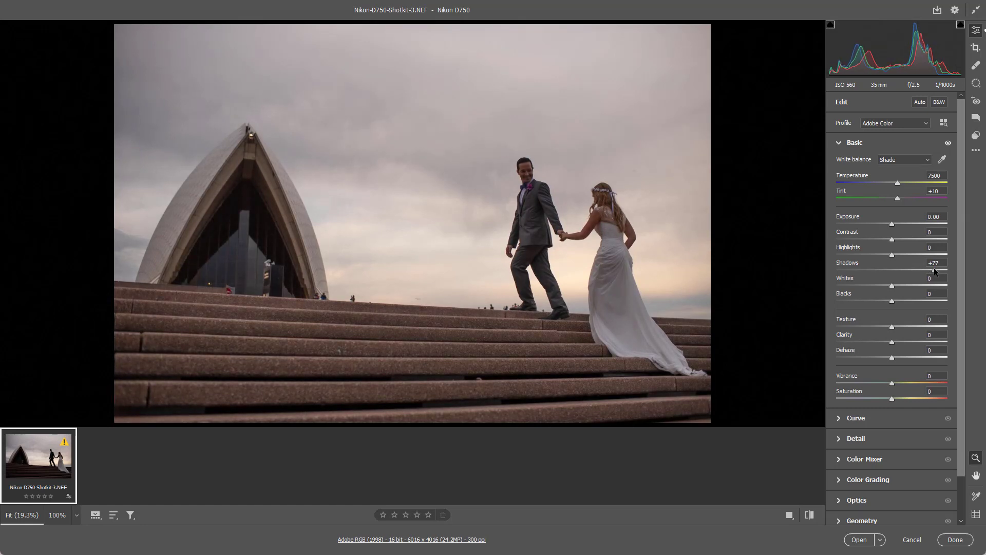
drag(893, 300, 906, 301)
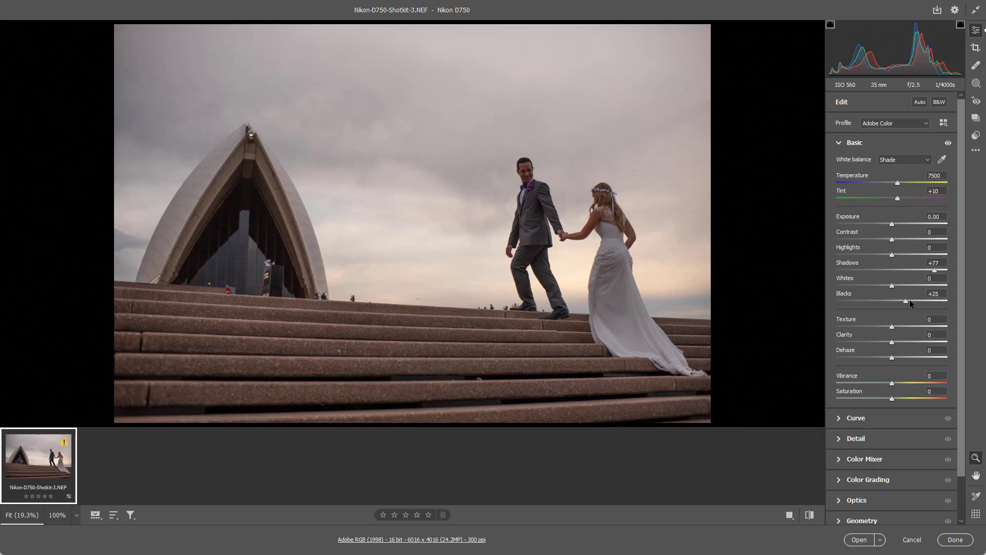
drag(893, 383, 908, 383)
- Warm the Temperature to 8800, and correct the white balance by sampling the train of the bride's white dress
drag(902, 184, 907, 185)
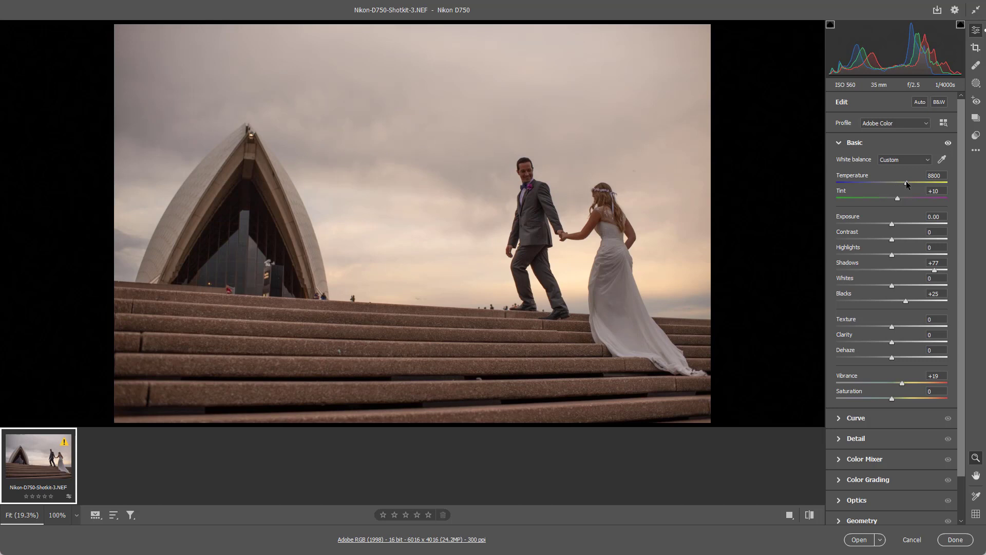
key(i)
click(627, 329)
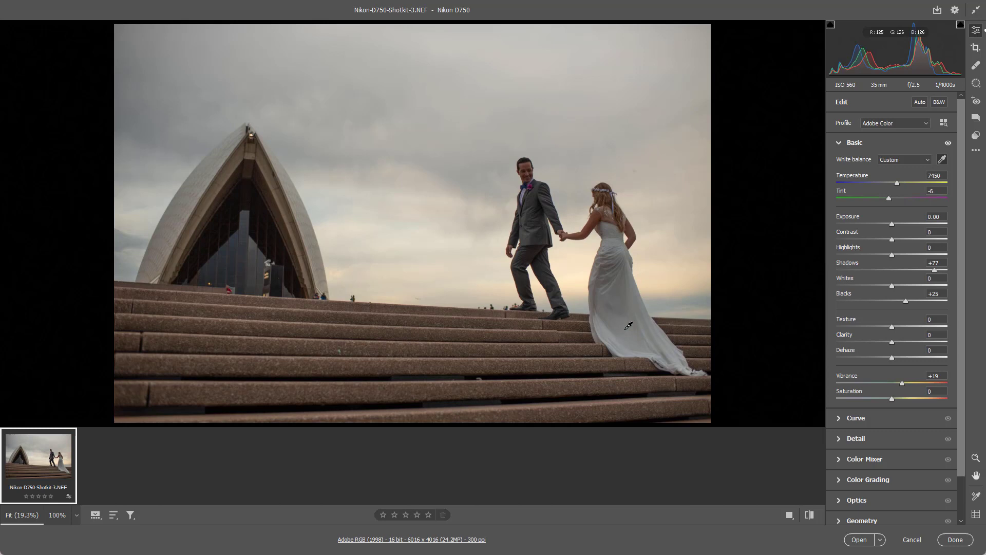
click(613, 336)
click(635, 324)
- Set the Highlights to -24, the Whites to +49 and the Blacks to +68
scroll(923, 251, down, 2)
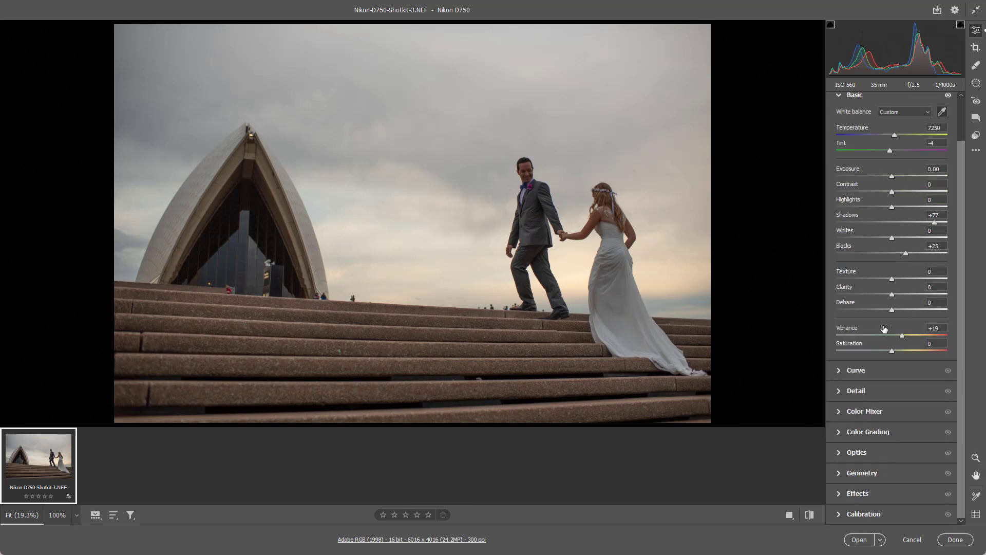
click(838, 412)
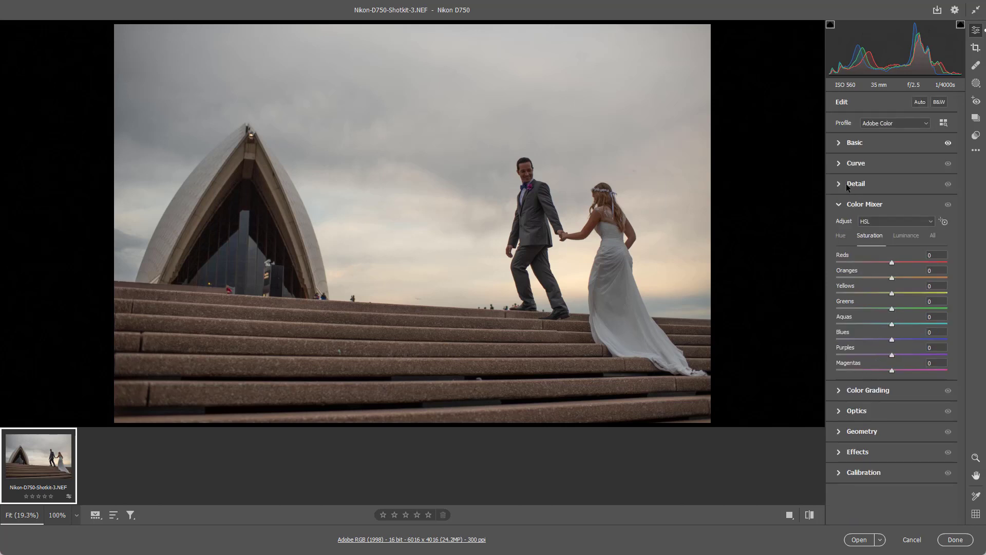
click(837, 143)
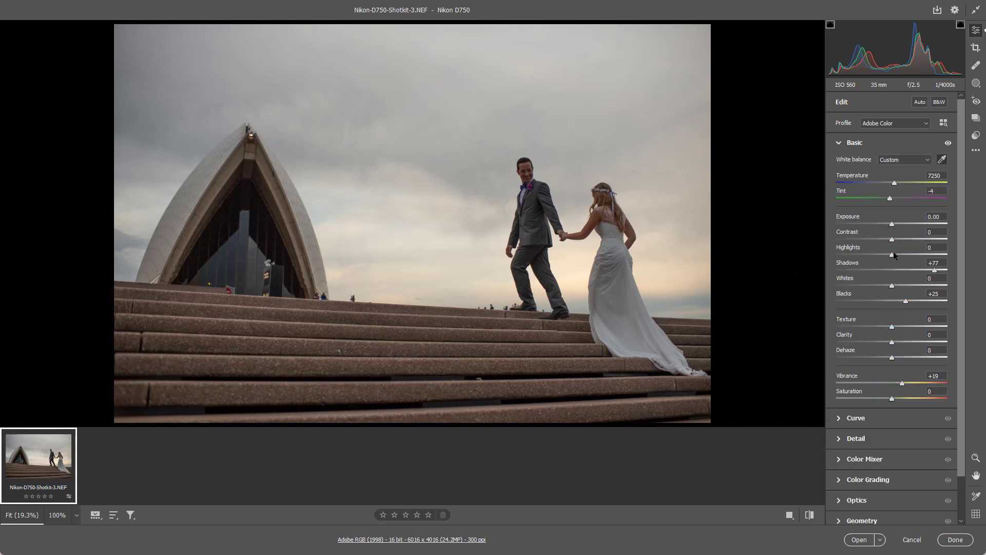
mouse_move(894, 254)
mouse_down()
mouse_move(922, 286)
mouse_move(879, 255)
mouse_up()
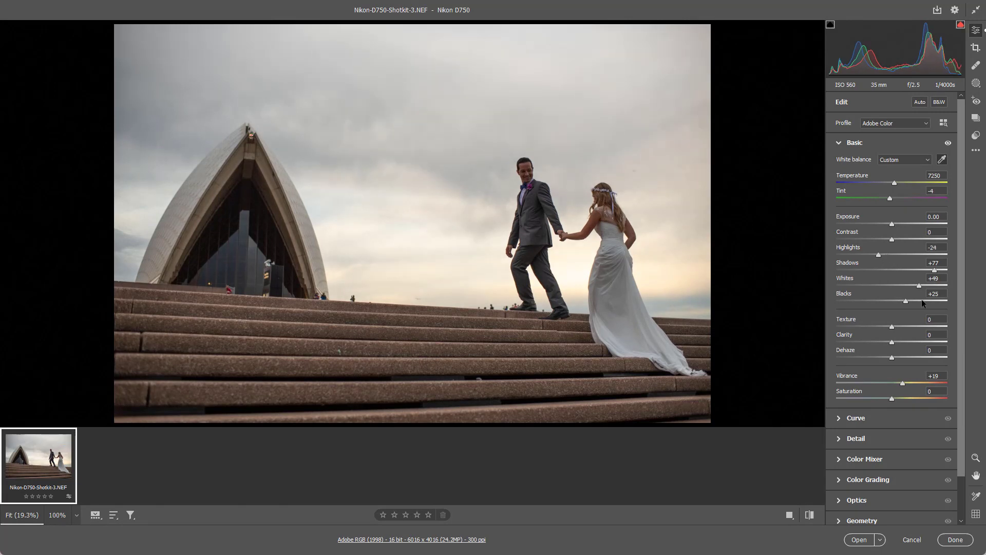
drag(909, 298, 929, 299)
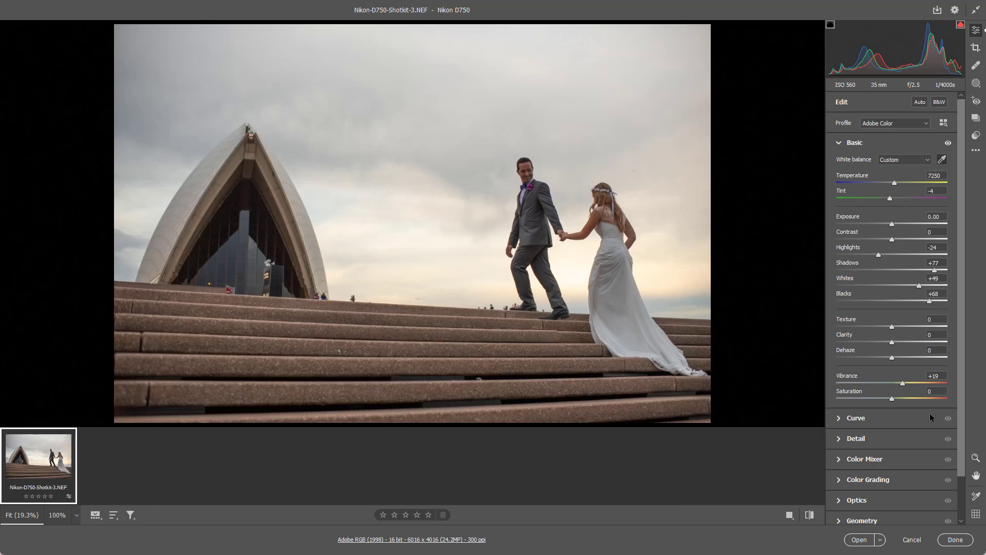
- Brighten the couple's skin by targeted luminance adjustment on the bride's shoulder, bringing Reds to +10 and Oranges to +56
drag(960, 359, 961, 419)
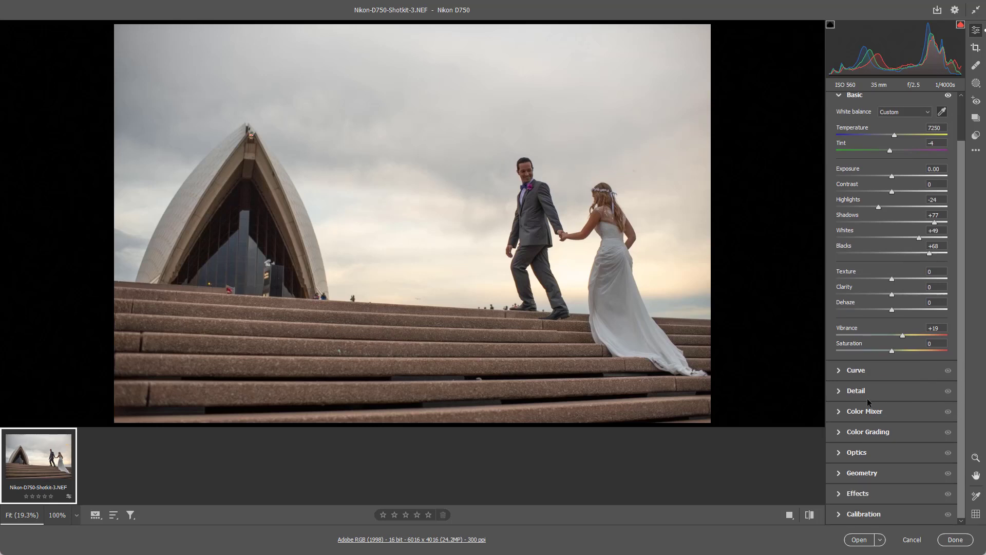
key(ctrl+plus)
key(ctrl+plus)
key(ctrl+plus)
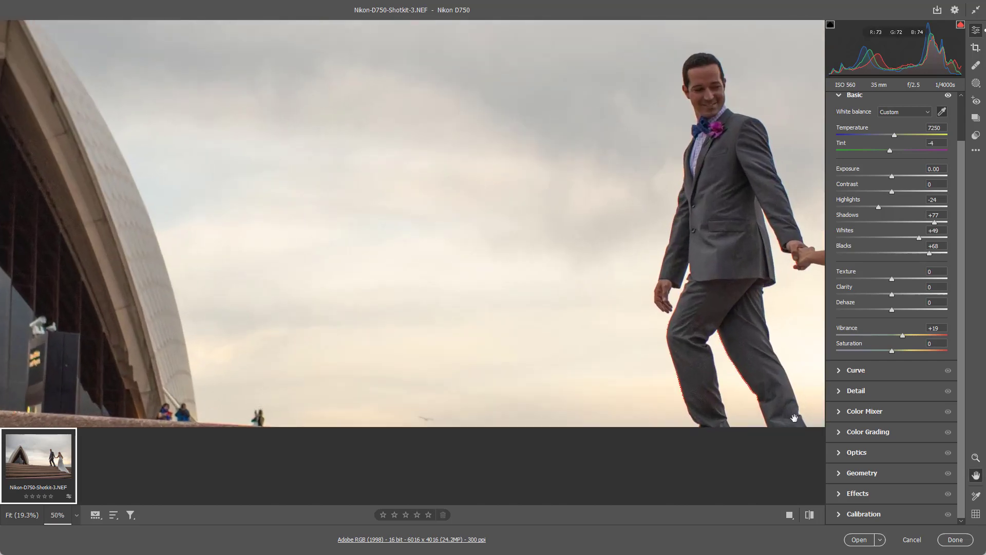
drag(452, 285, 381, 307)
key(t)
right_click(483, 265)
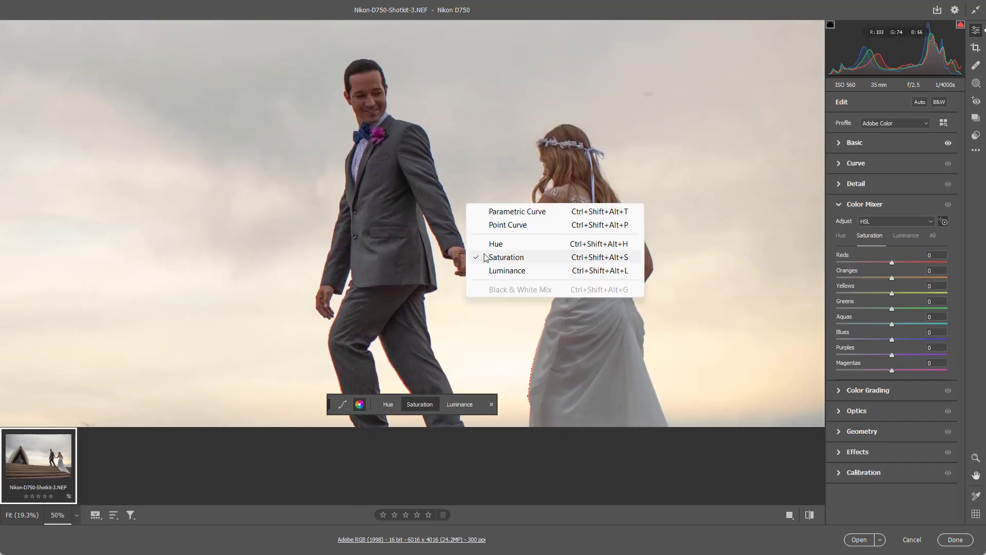
click(490, 270)
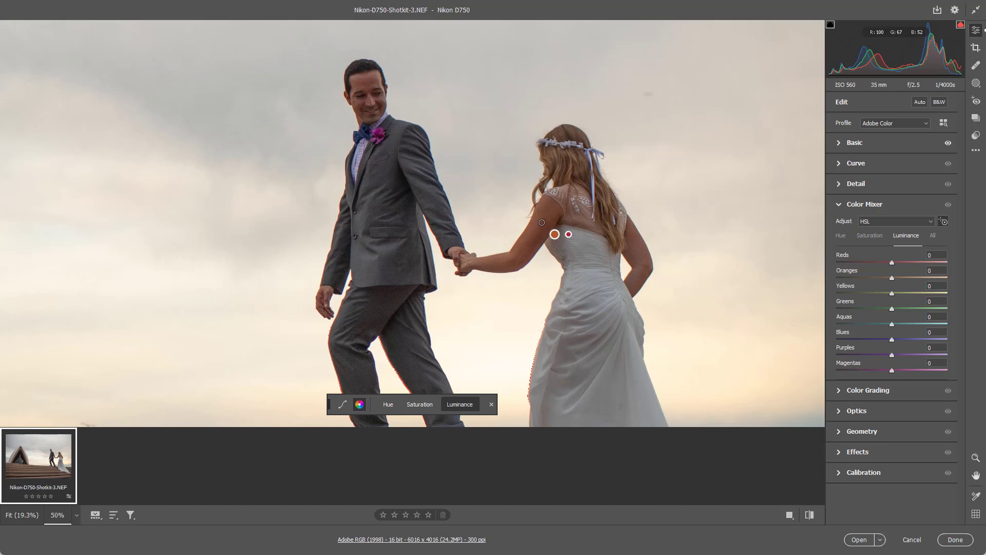
drag(542, 223, 569, 223)
key(ctrl+minus)
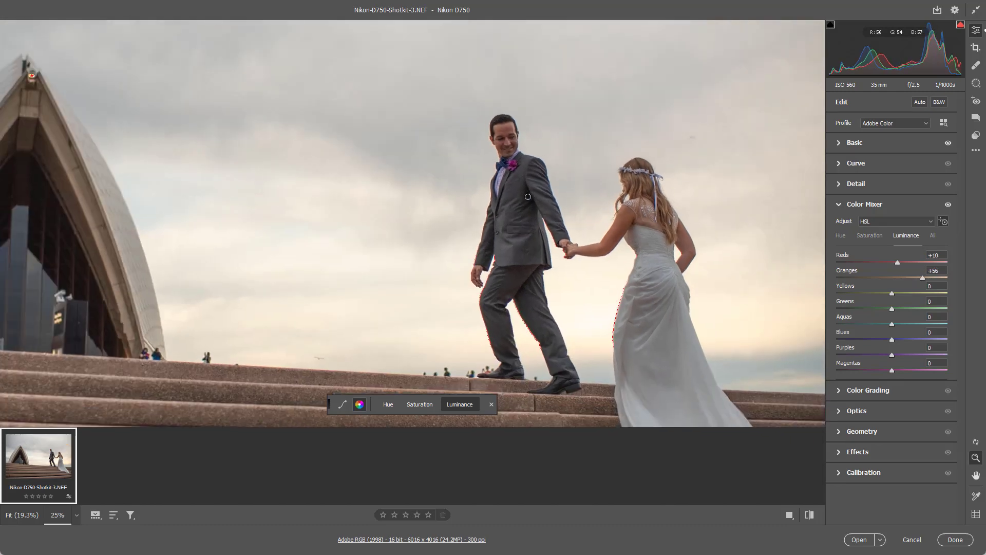
alt+click(528, 197)
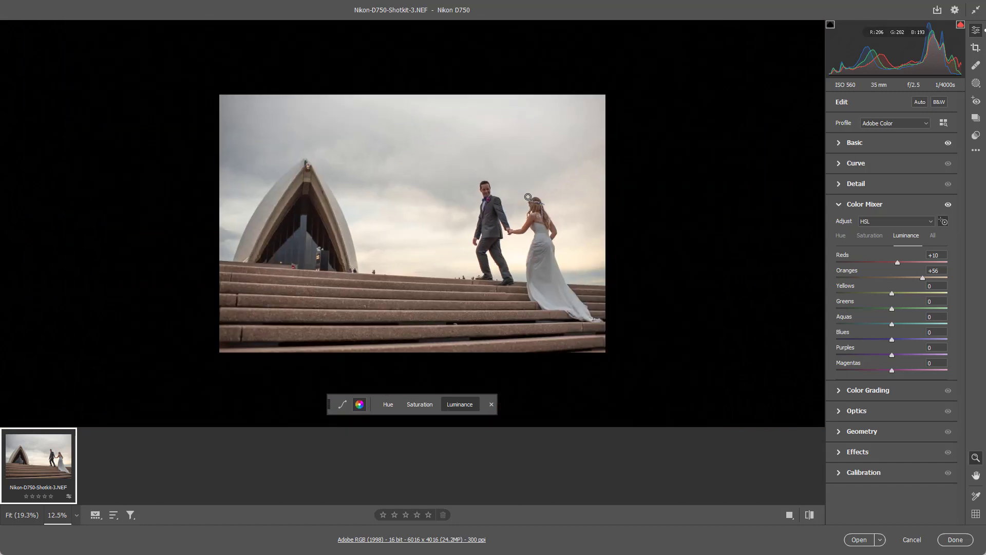
click(528, 197)
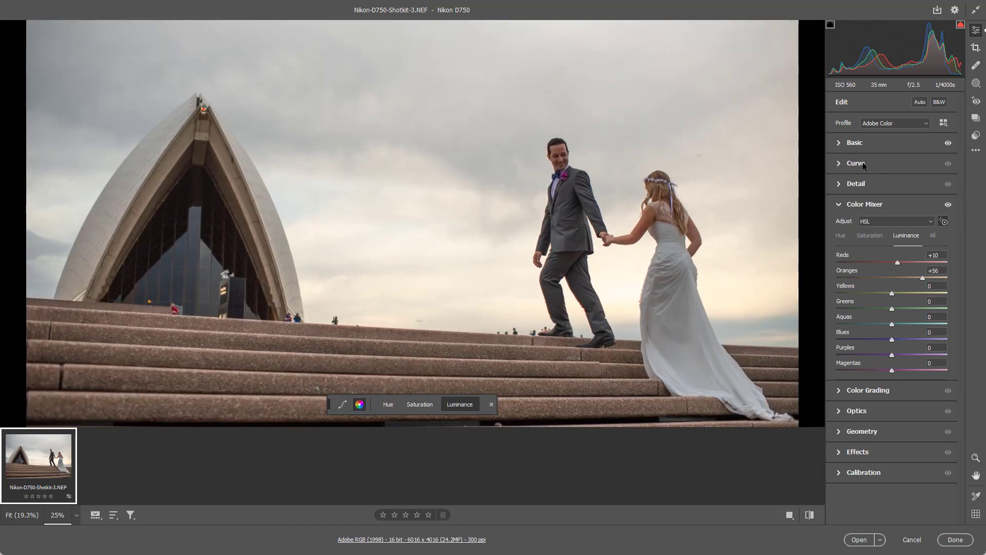
- Set the Clarity to +6 and the Dehaze to +12
click(839, 143)
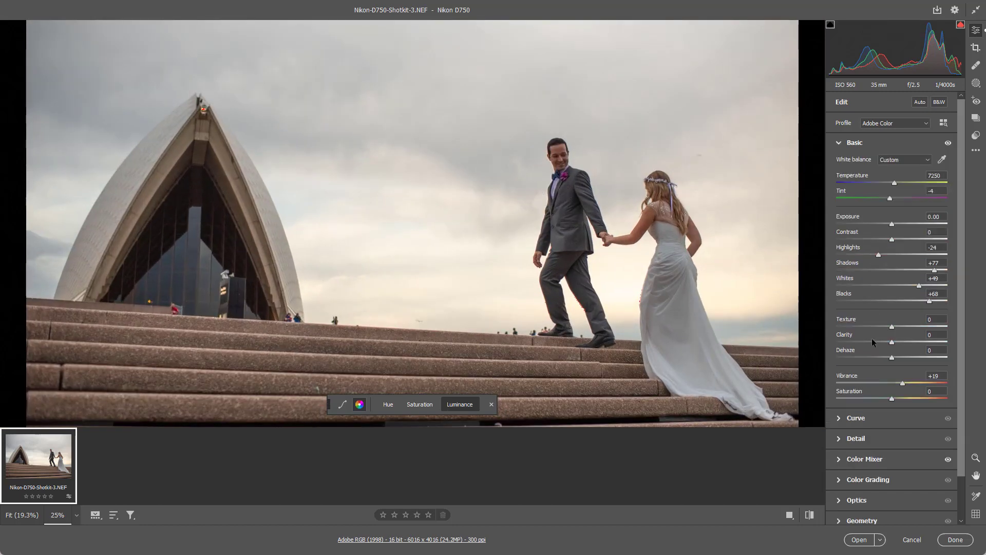
mouse_move(896, 343)
mouse_down()
mouse_move(878, 341)
mouse_move(905, 340)
mouse_move(896, 338)
mouse_move(899, 359)
mouse_up()
key(ctrl+minus)
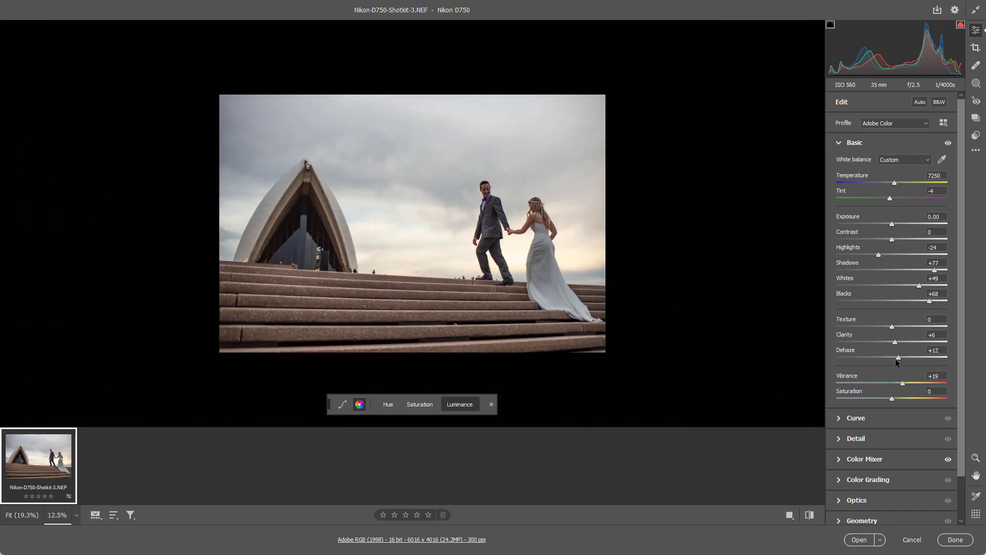
key(ctrl+plus)
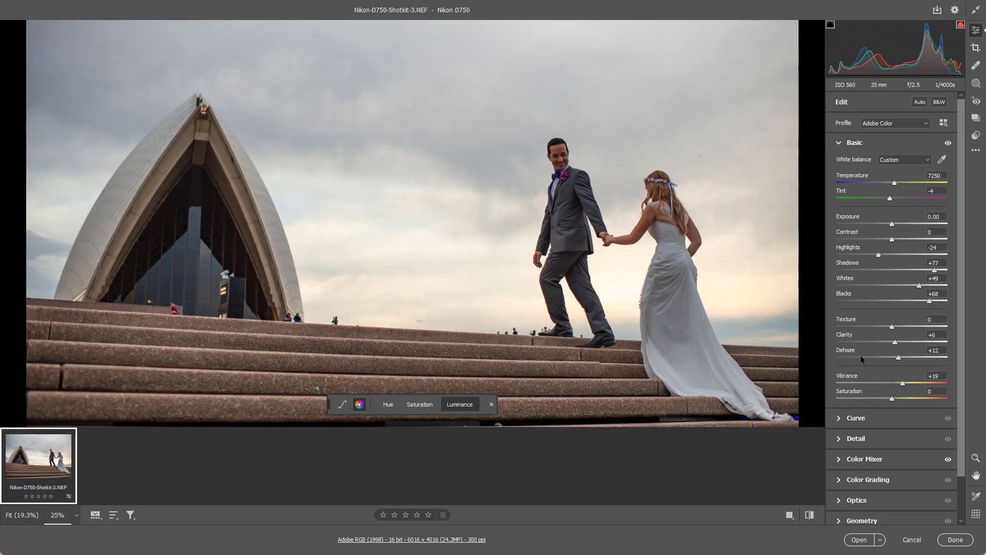
- Enable the lens profile corrections with the Nikon lens profile and fit the whole photo in view
scroll(885, 385, down, 1)
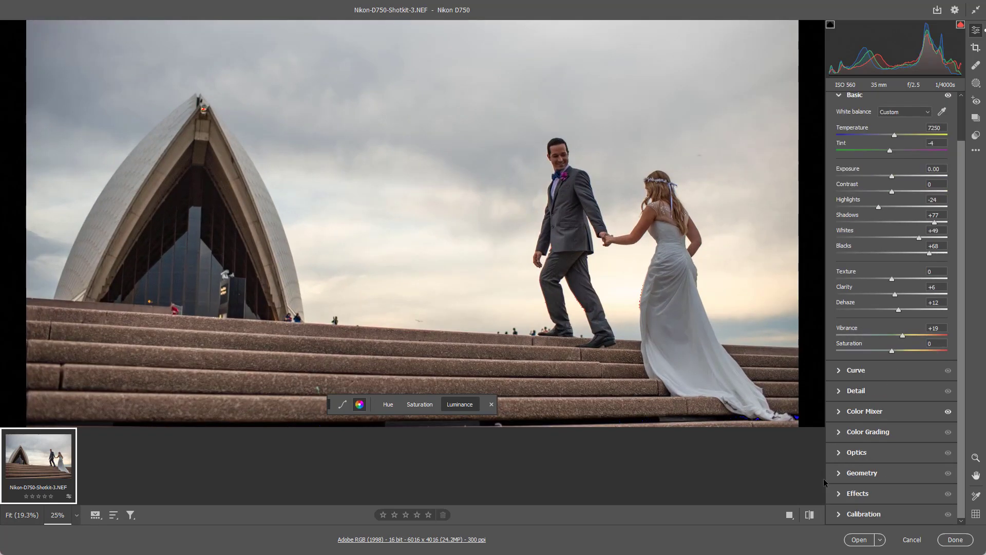
click(840, 452)
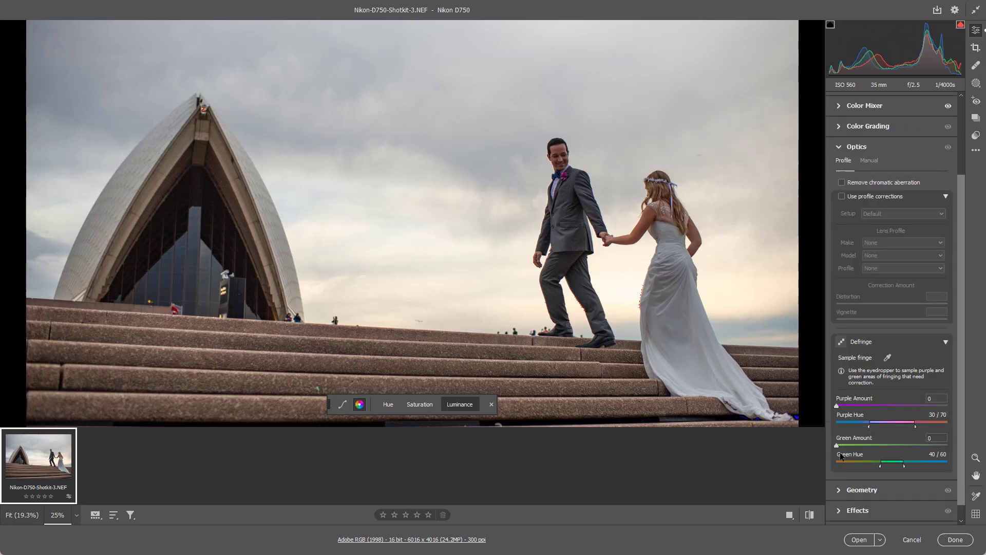
click(853, 198)
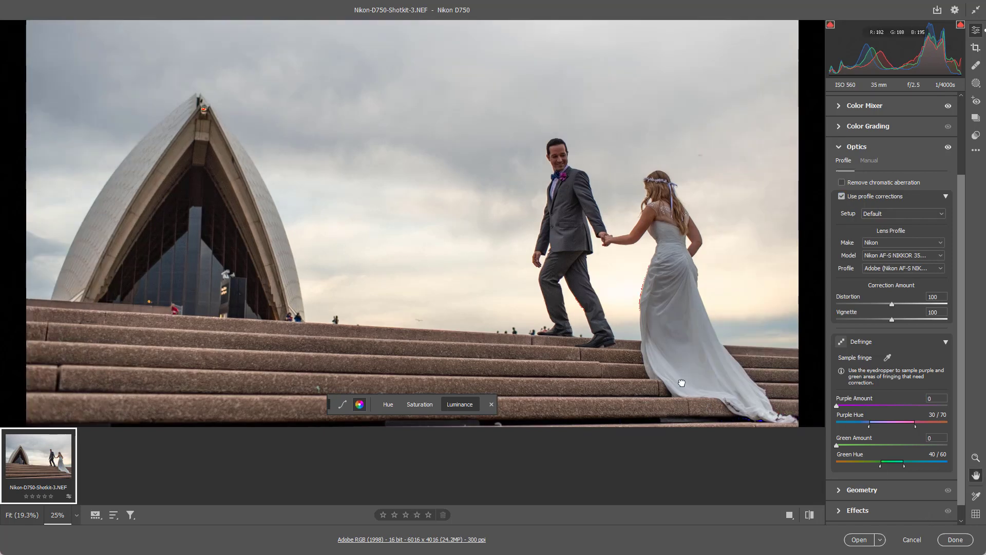
drag(682, 383, 682, 411)
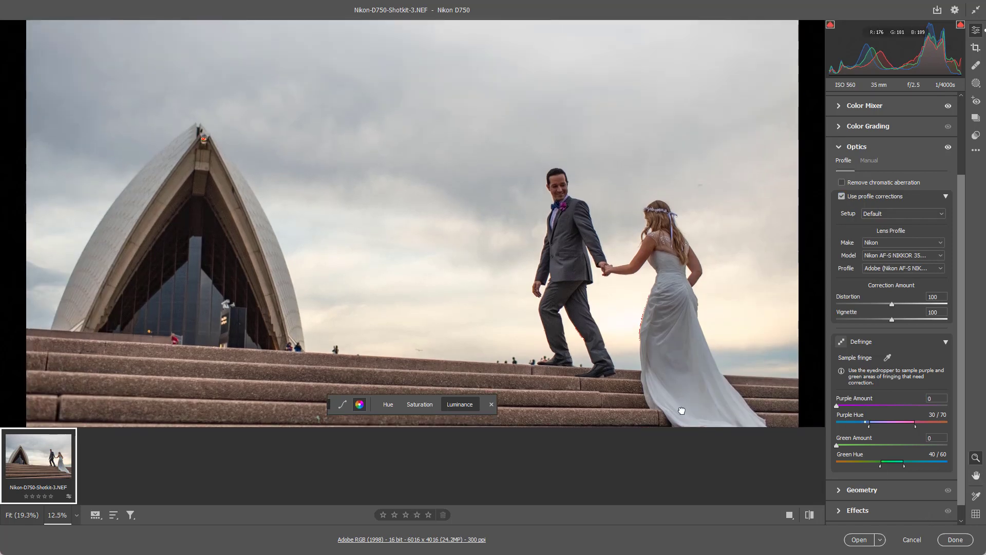
key(ctrl+minus)
key(ctrl+equal)
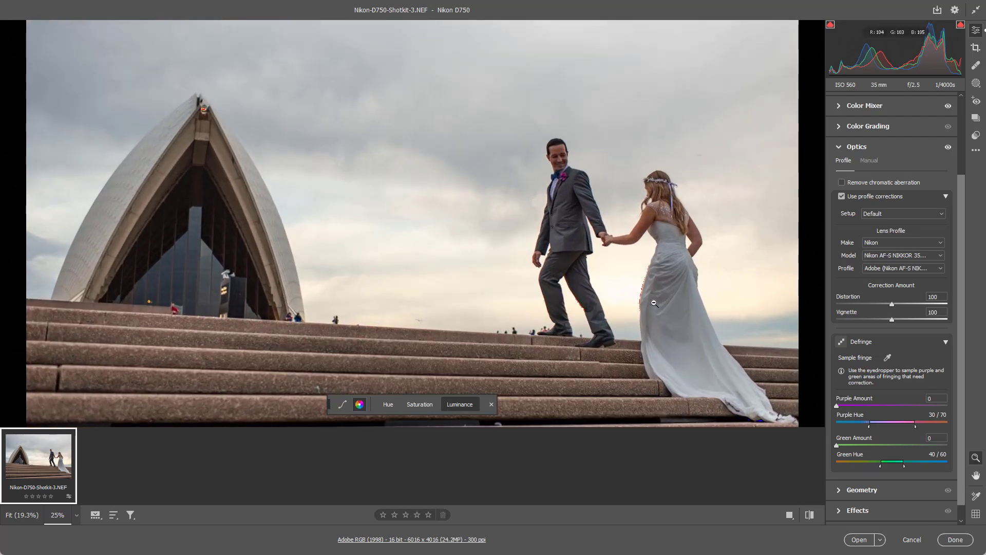
key(ctrl+0)
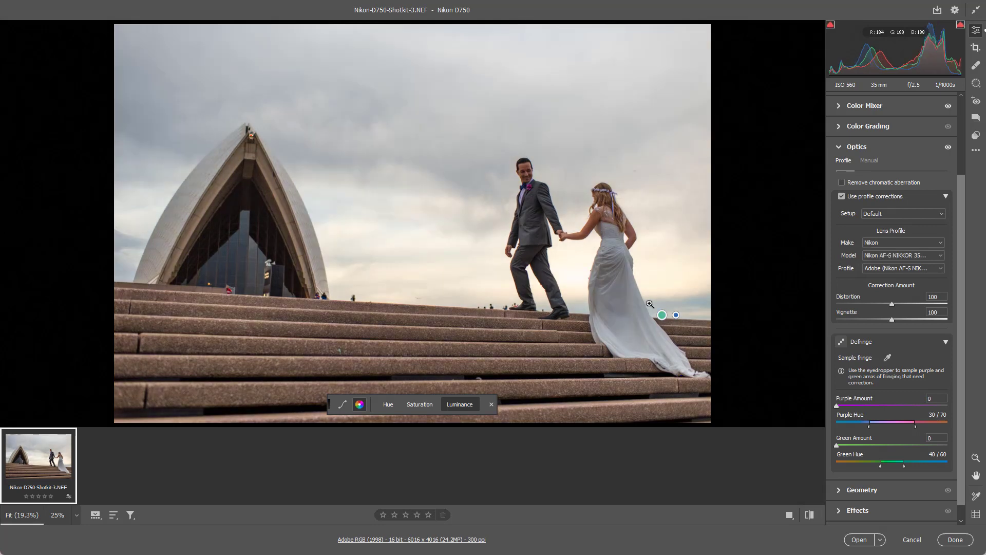
- Open the developed raw photo in Photoshop and show it enlarged in full-screen mode with the menu bar
key(Return)
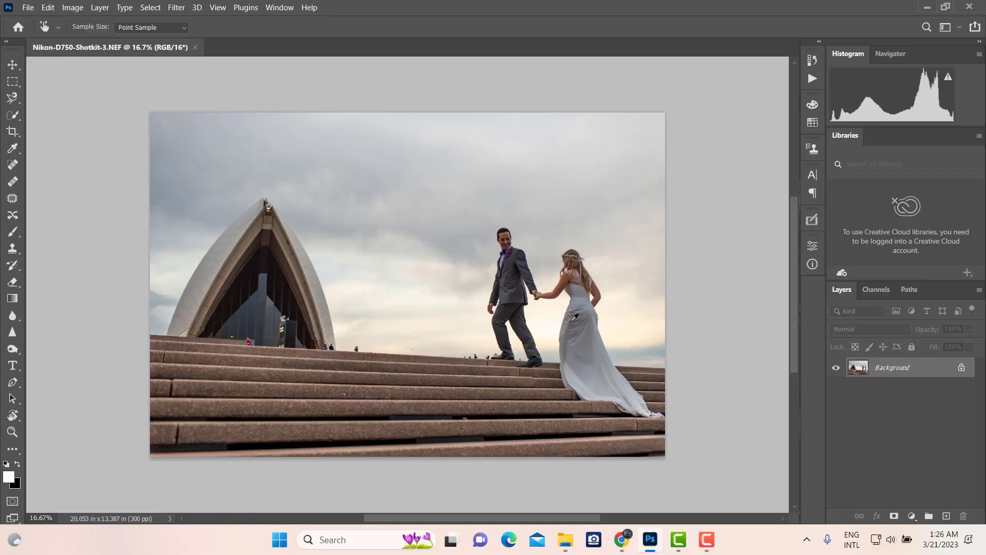
key(f)
key(f)
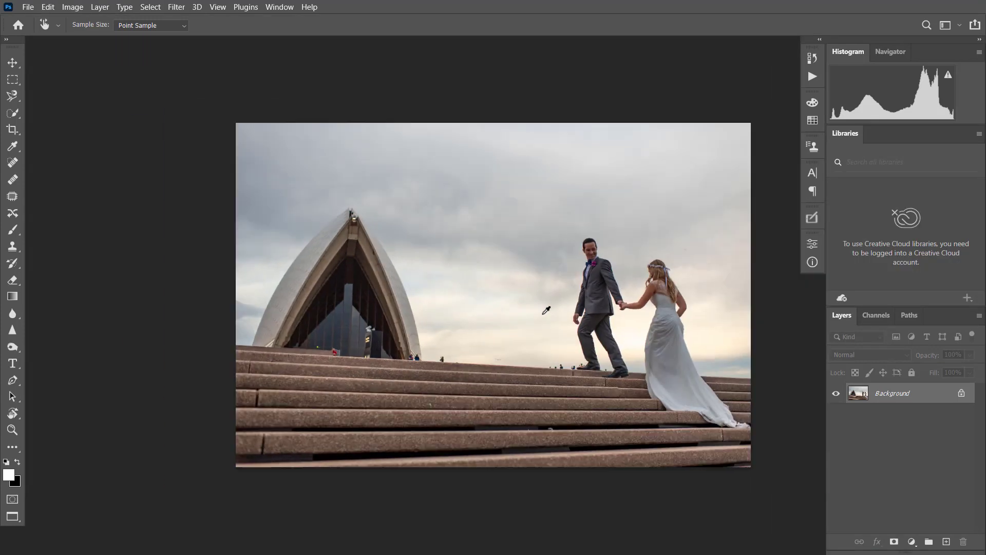
drag(545, 317, 568, 347)
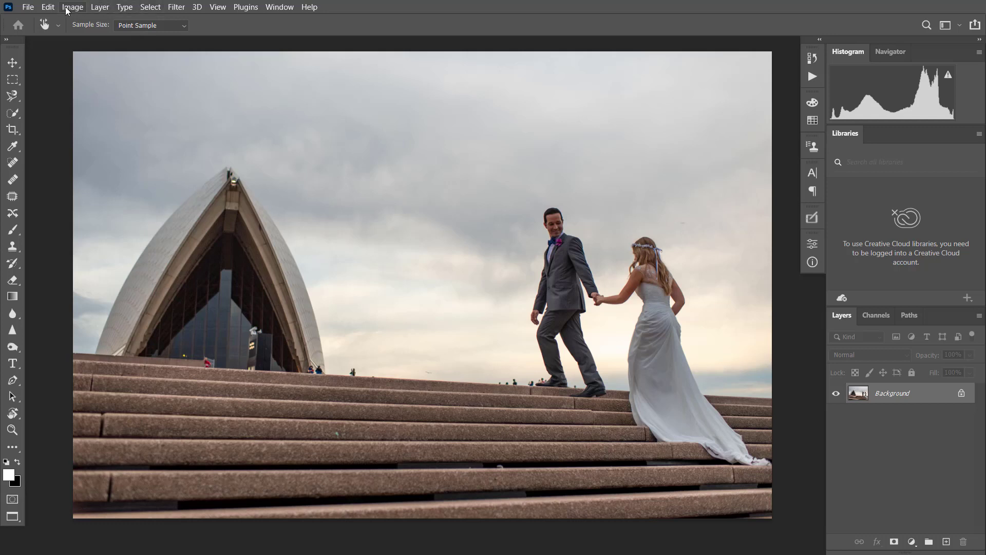
- Start Sky Replacement with the blue-to-orange sunset sky and set the sky's Temperature to 80
click(46, 8)
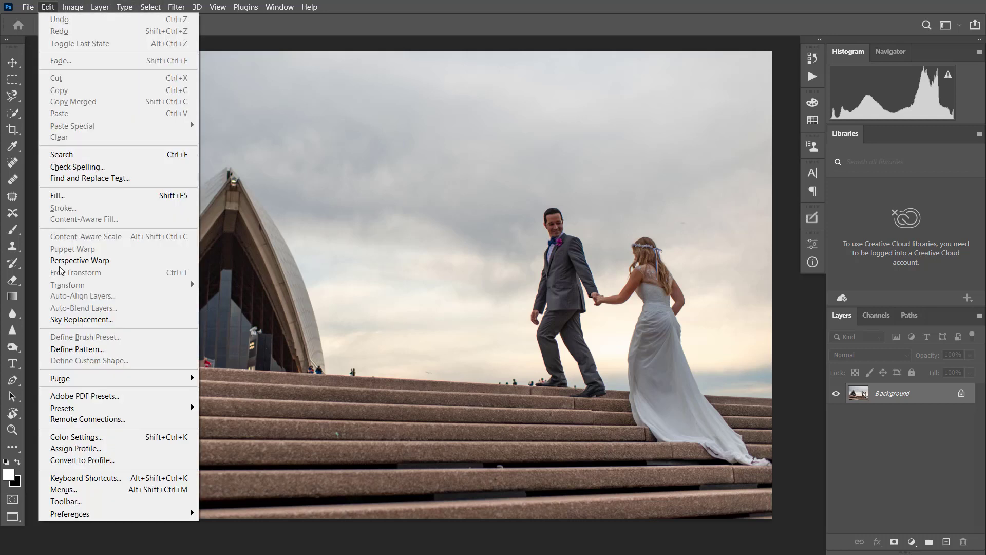
click(67, 324)
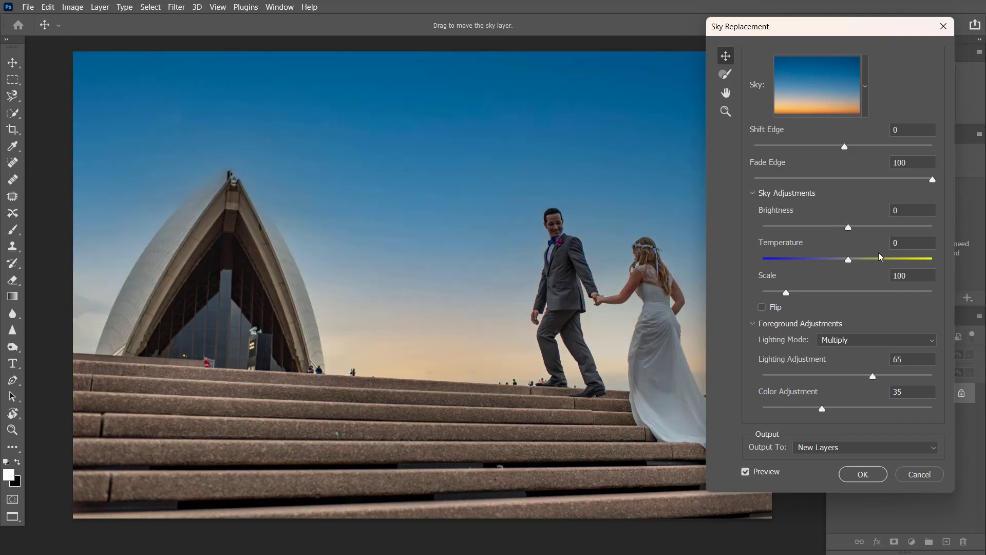
drag(849, 259, 916, 261)
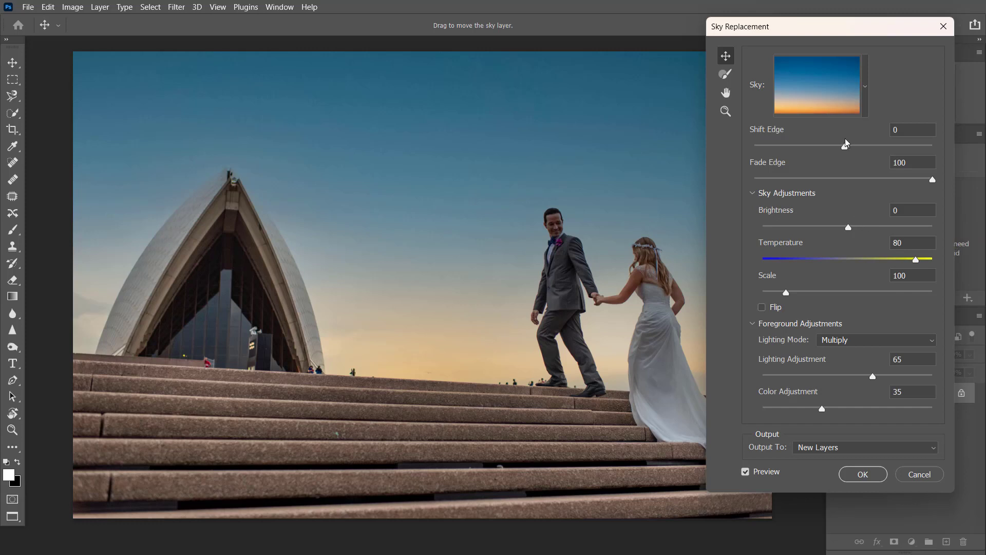
- Set the replacement sky's Shift Edge to 1, keep Fade Edge at 100, and apply the sky replacement to new layers
mouse_move(846, 143)
mouse_down()
mouse_move(831, 148)
mouse_move(881, 153)
mouse_move(831, 156)
mouse_move(848, 157)
mouse_up()
drag(848, 157, 849, 166)
drag(823, 411, 760, 415)
mouse_move(539, 214)
mouse_down()
mouse_move(504, 209)
mouse_move(525, 230)
mouse_move(524, 218)
mouse_move(540, 219)
mouse_up()
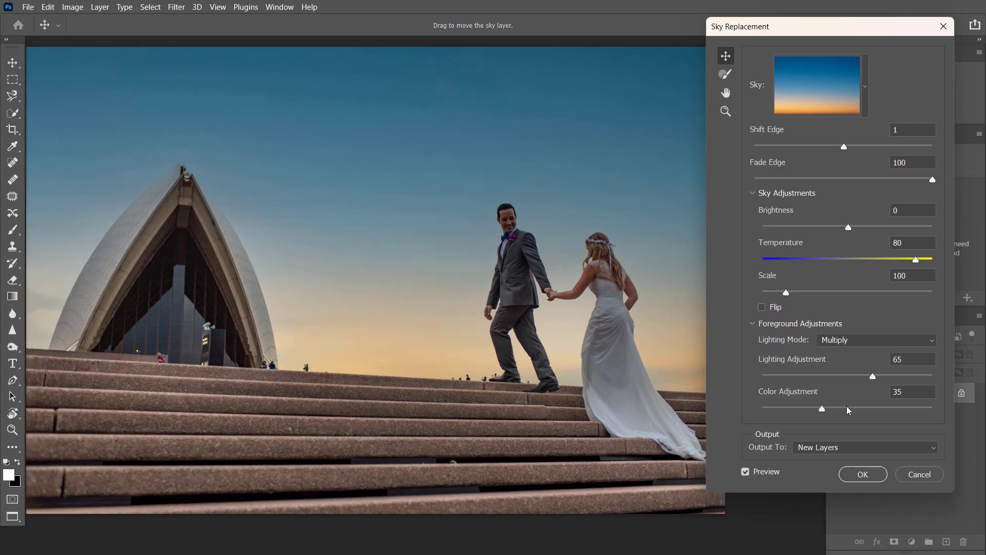
click(857, 476)
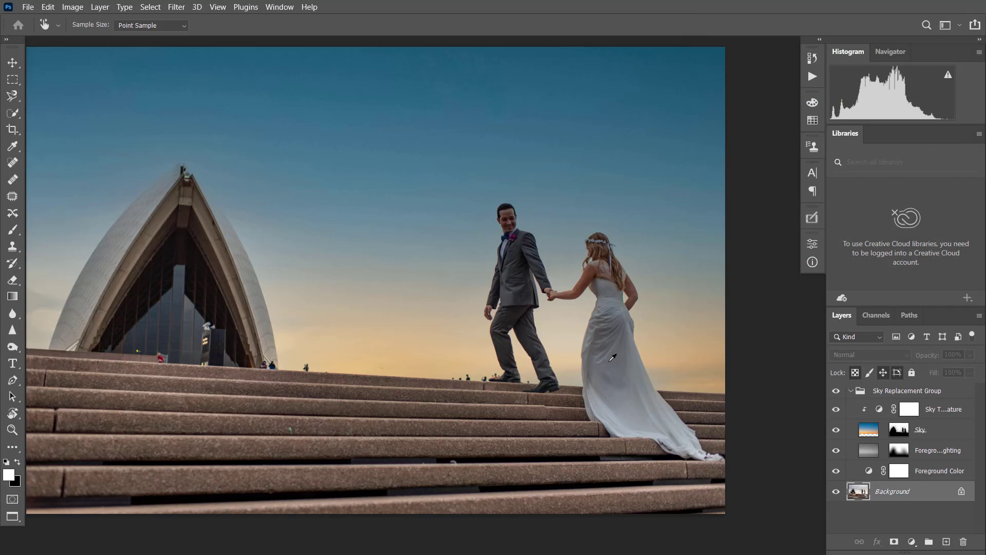
- Compare the photo with and without the Sky Replacement Group and examine the couple up close
drag(639, 380, 672, 353)
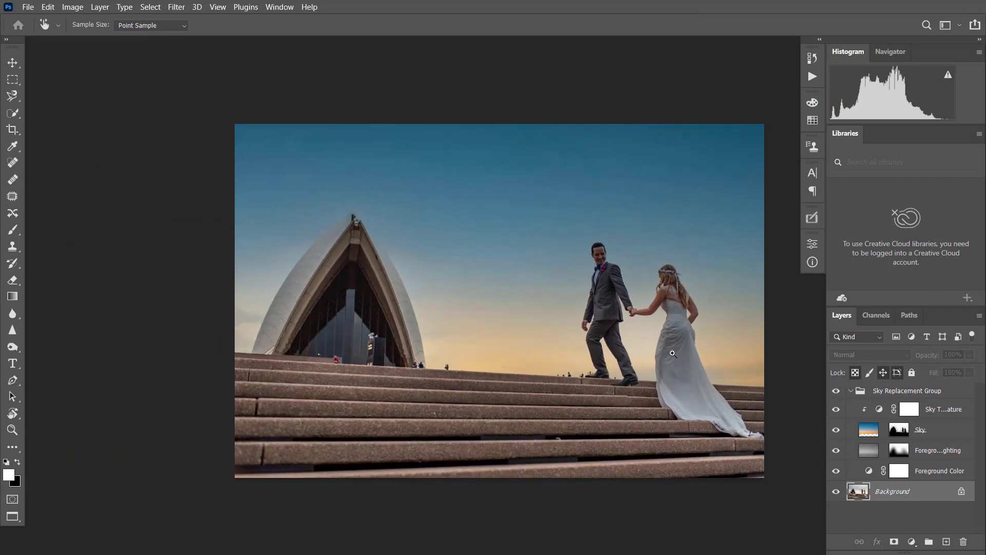
click(837, 391)
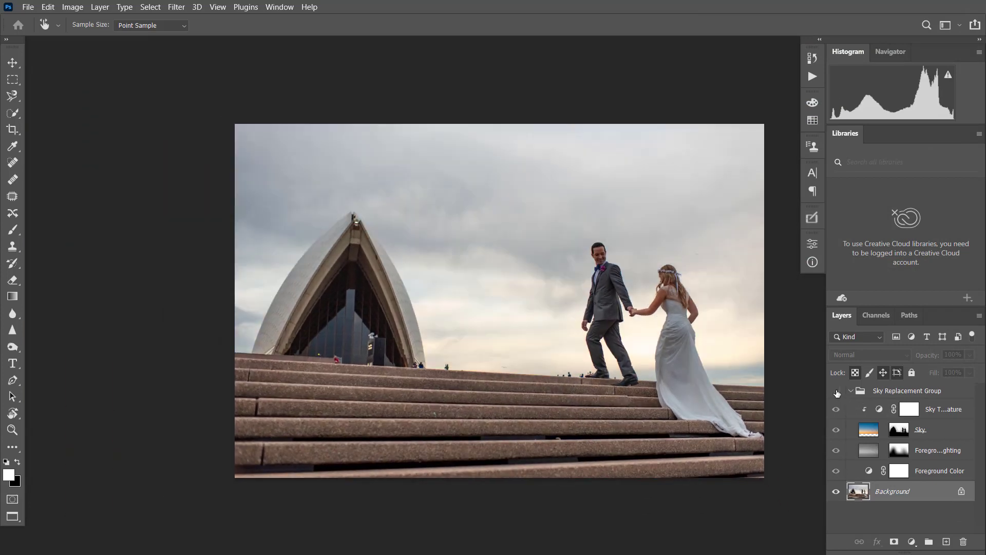
click(836, 391)
click(836, 393)
click(836, 393)
scroll(620, 397, right, 2)
scroll(634, 338, up, 3)
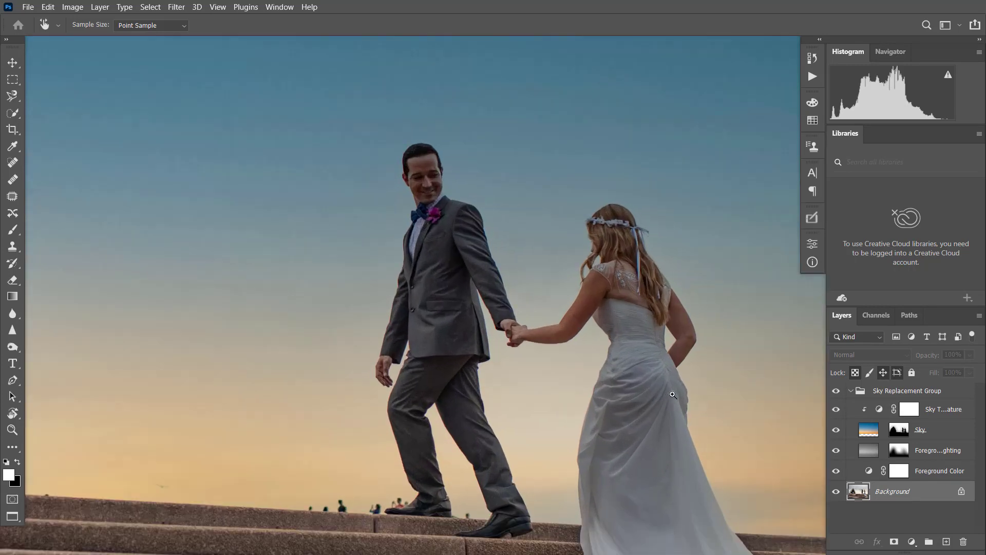
alt+click(906, 430)
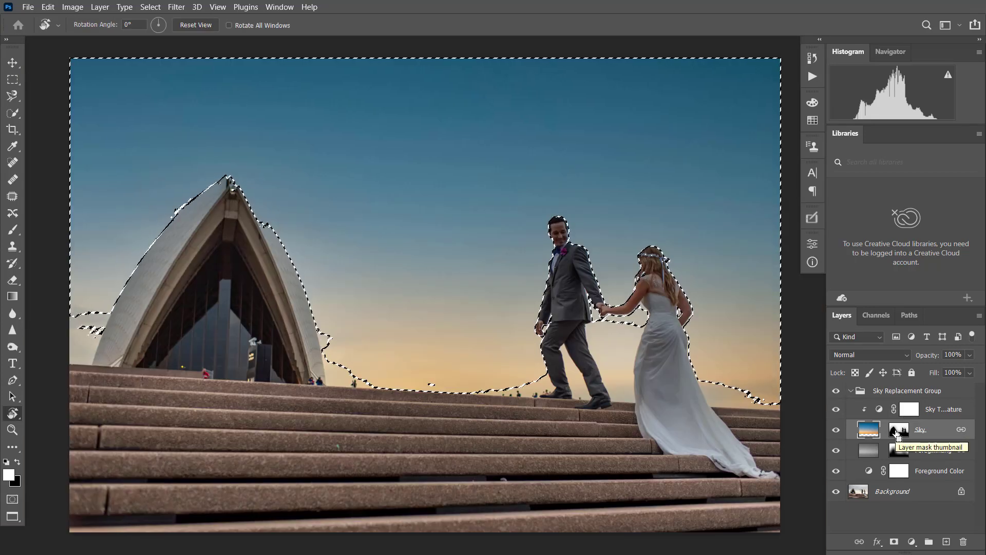
key(ctrl+d)
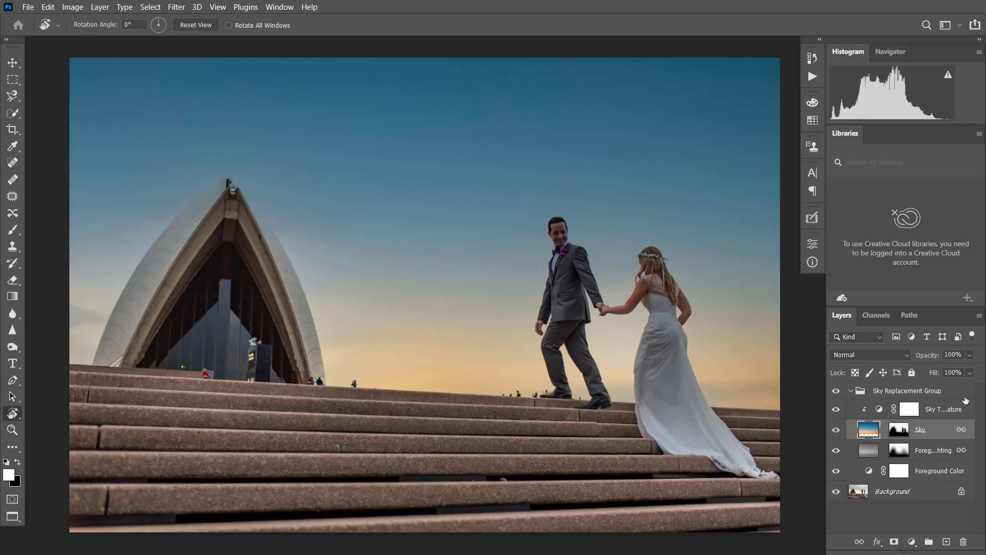
click(952, 396)
shift+click(886, 495)
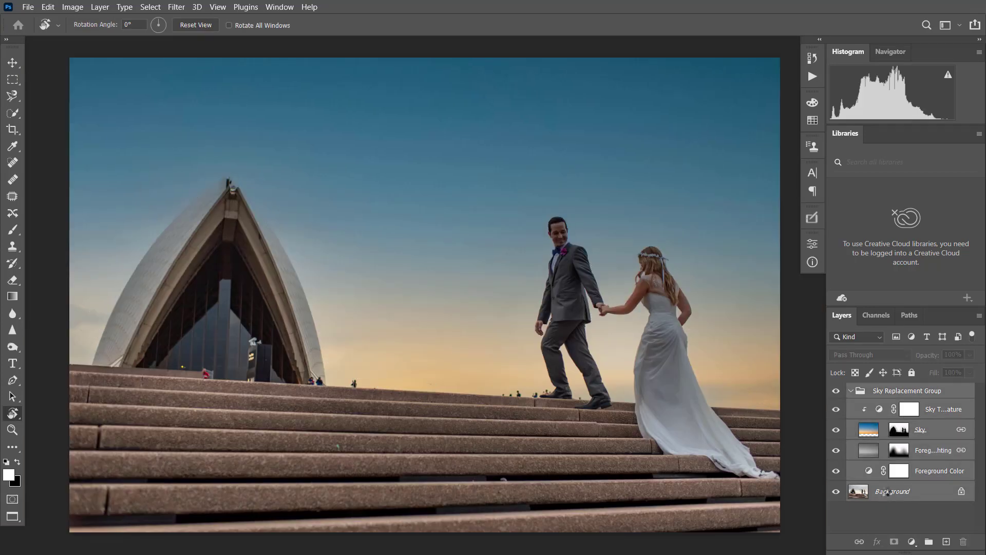
key(ctrl+e)
key(ctrl+z)
- Duplicate the Background layer and merge the copy with the whole Sky Replacement Group into one layer above the original
click(889, 491)
shift+click(904, 392)
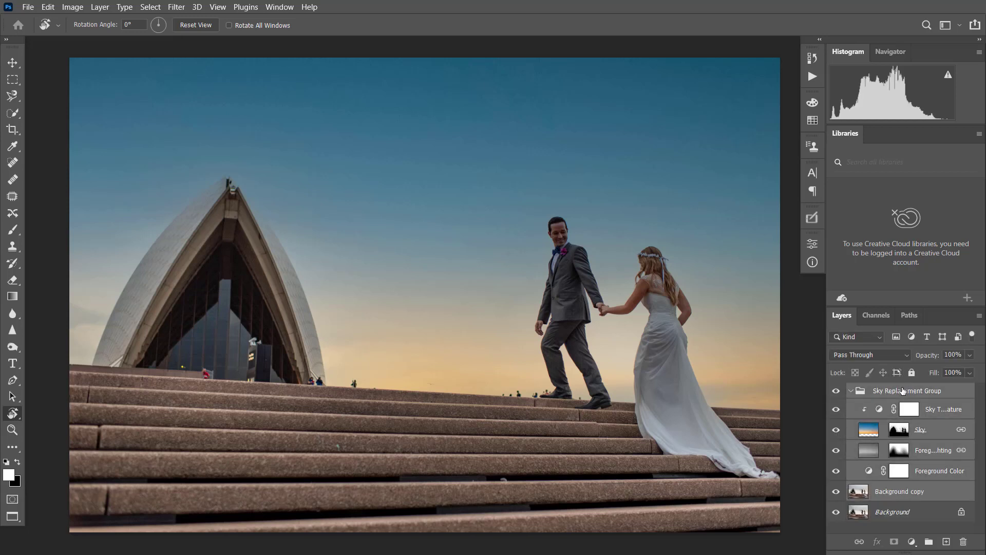
key(ctrl+e)
- Apply Selective Color to the merged layer's Reds with Cyan -3, Magenta +9, Yellow +41, Black -52 and the Absolute method
key(alt+i)
key(a)
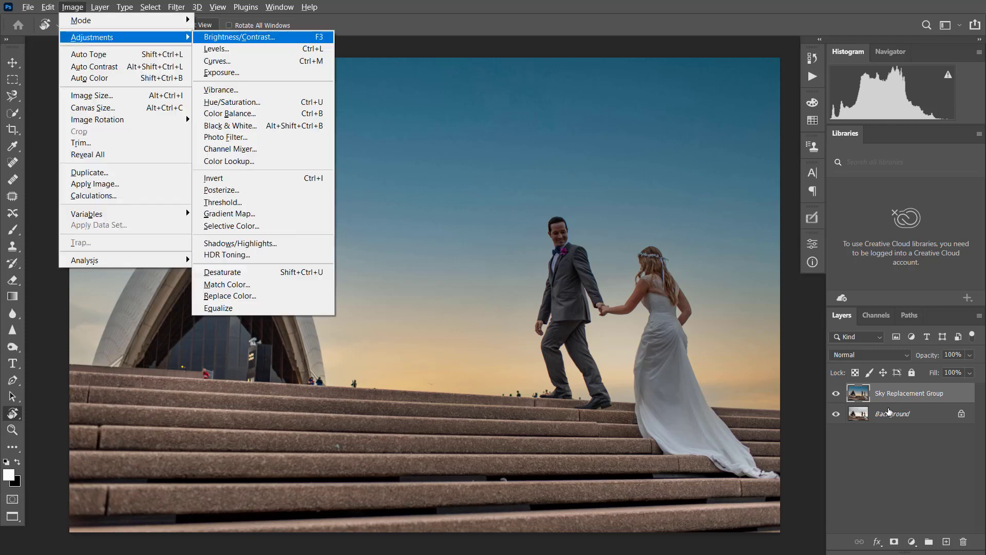
key(s)
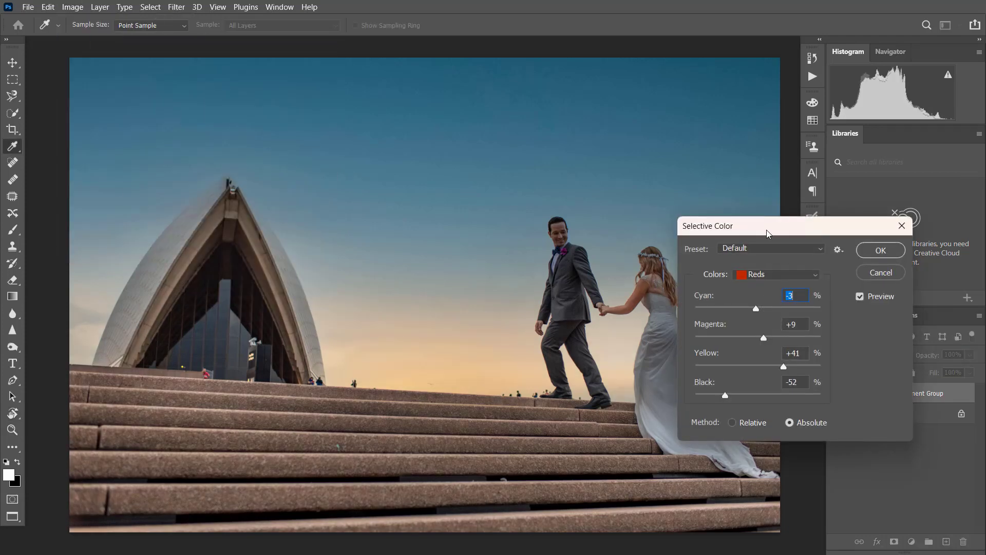
drag(768, 232, 838, 158)
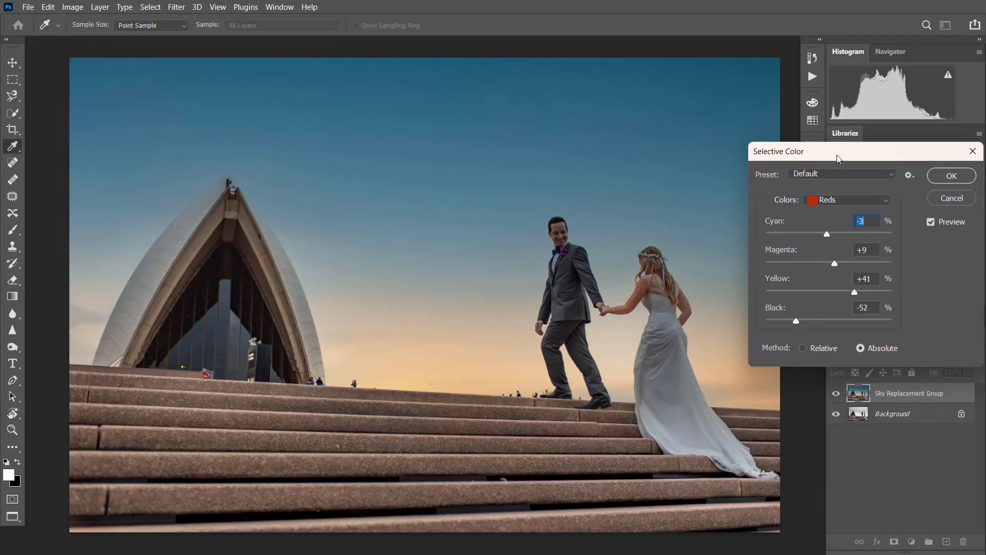
key(Return)
- Start the Camera Raw Filter and set Temperature to +15, Shadows +31, Vibrance +36, Contrast +7 and Blacks +25
key(r)
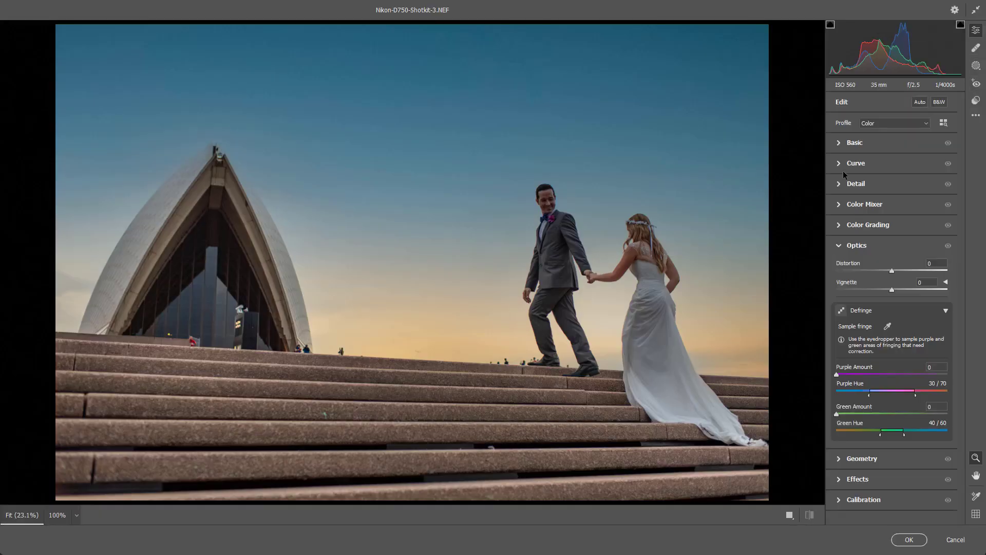
click(846, 149)
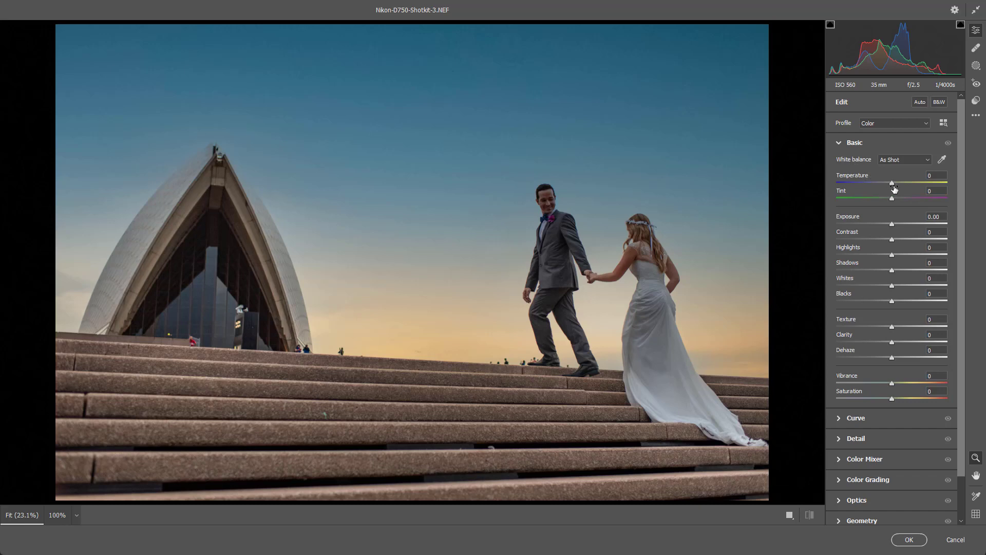
drag(893, 182, 902, 181)
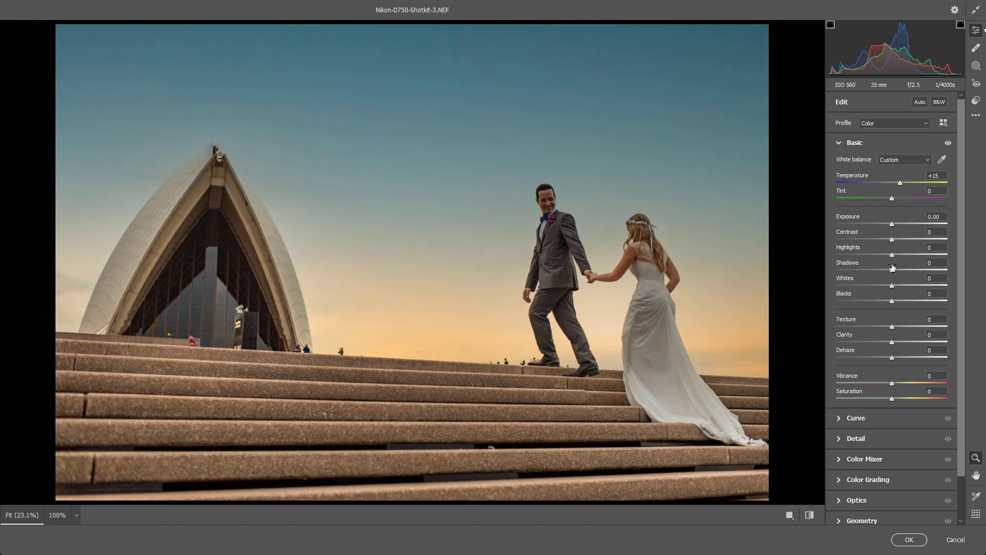
drag(893, 270, 906, 271)
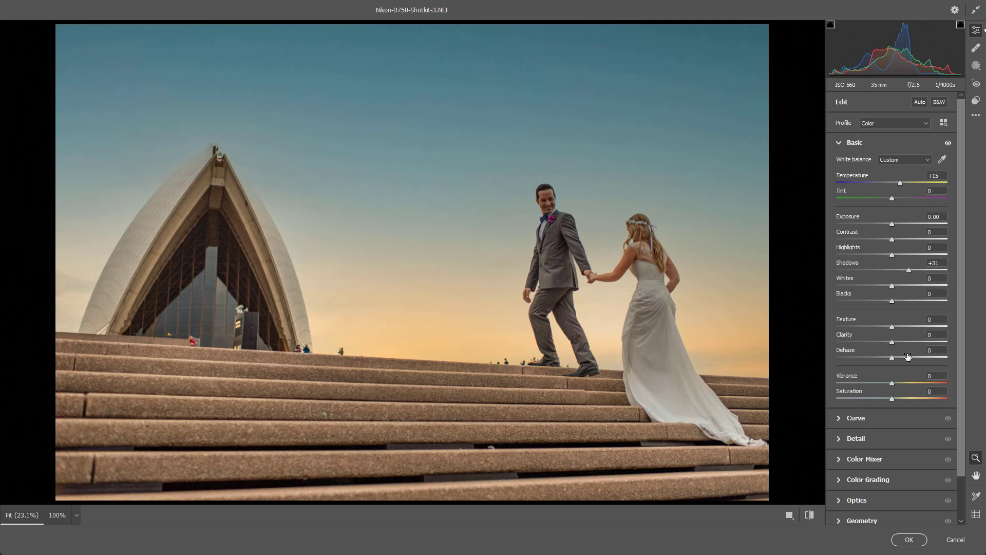
drag(894, 384, 912, 381)
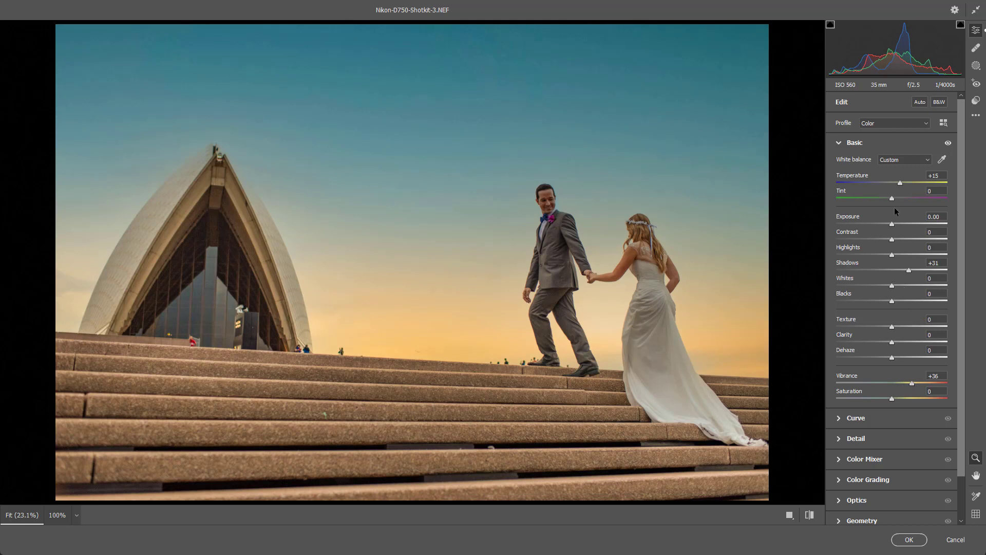
drag(895, 240, 895, 236)
drag(892, 301, 906, 302)
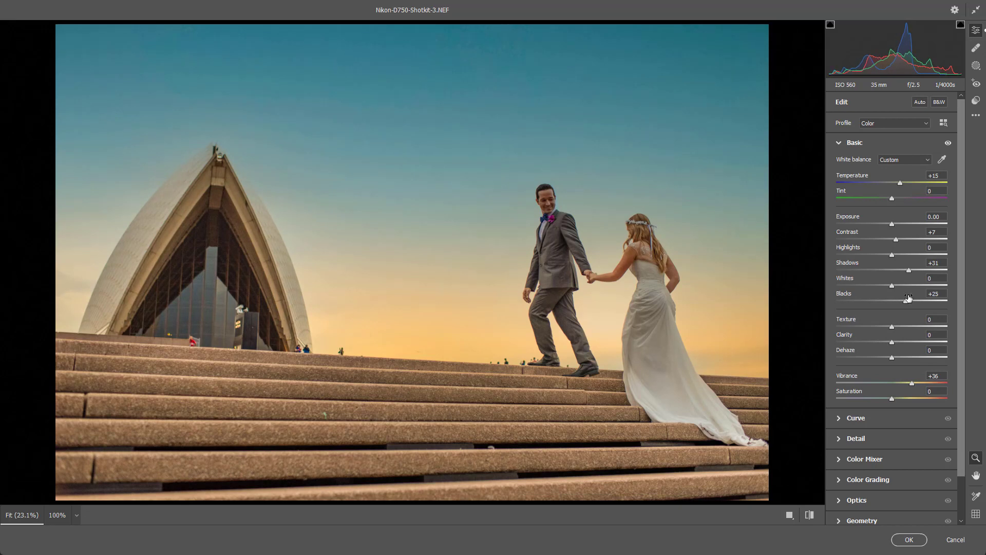
- Brighten the bride's skin with the targeted Luminance adjustment, bringing Reds to +2 and Oranges to +9
drag(635, 282, 615, 254)
click(615, 253)
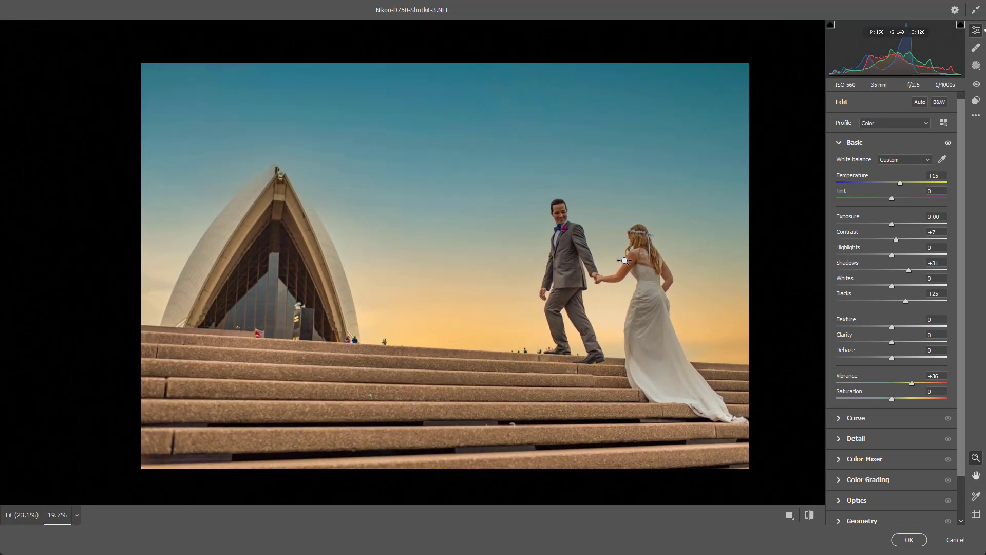
key(h)
drag(675, 303, 674, 294)
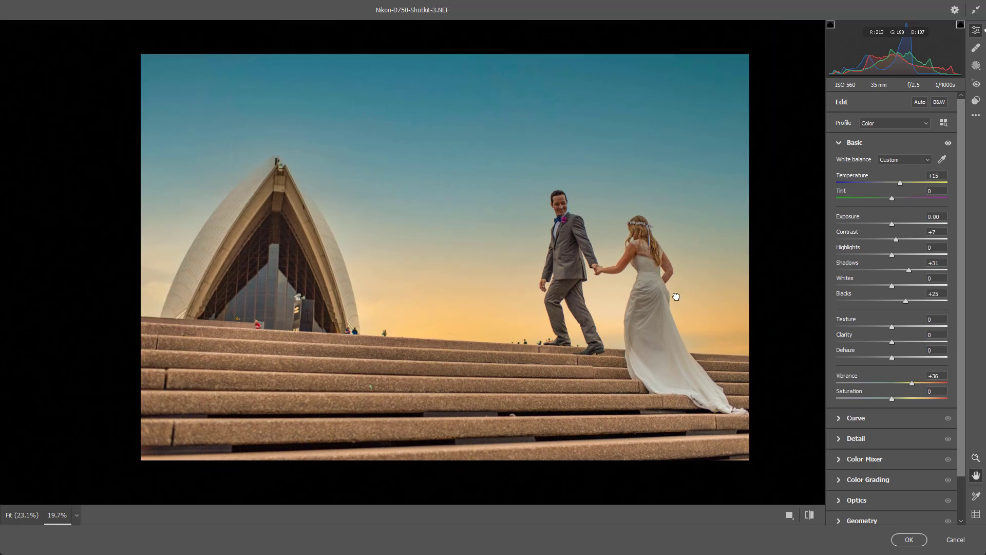
key(t)
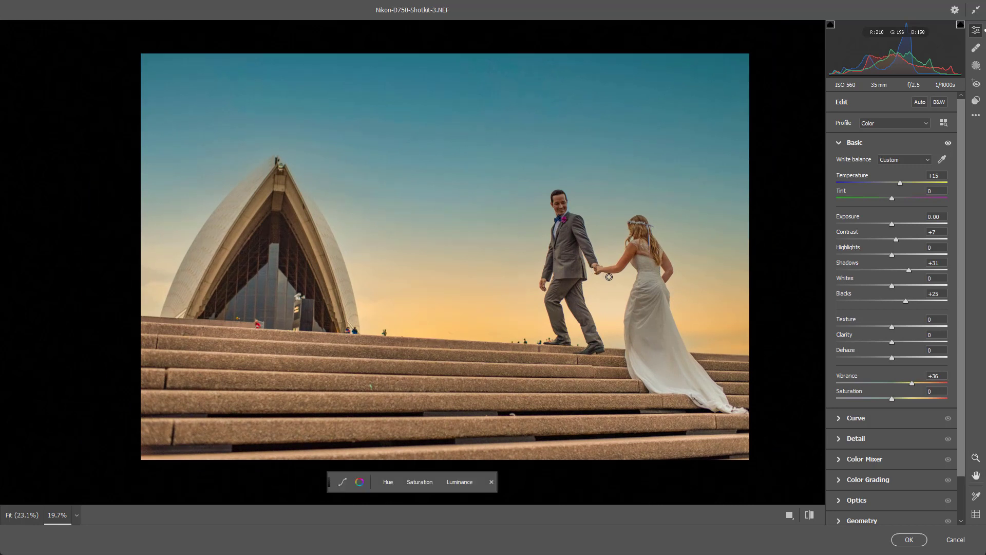
right_click(616, 288)
click(619, 286)
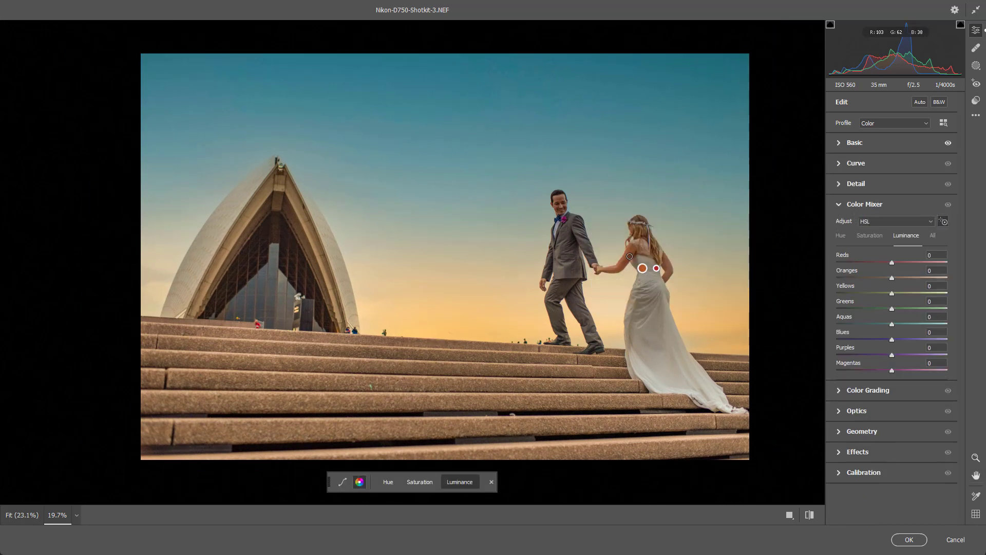
drag(641, 270, 633, 256)
key(space)
drag(591, 387, 594, 399)
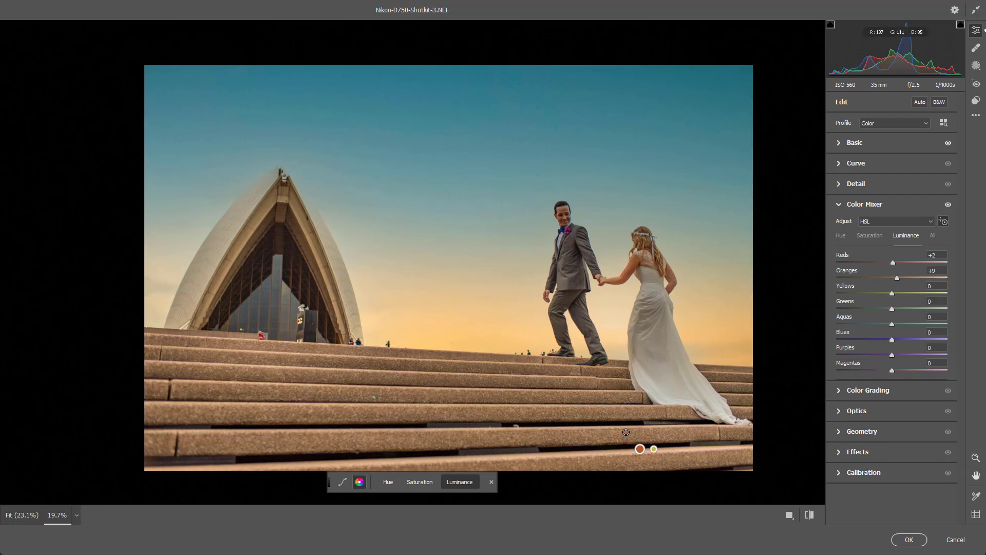
- Apply the Camera Raw adjustments to the merged layer
key(space)
drag(634, 395, 613, 397)
key(k)
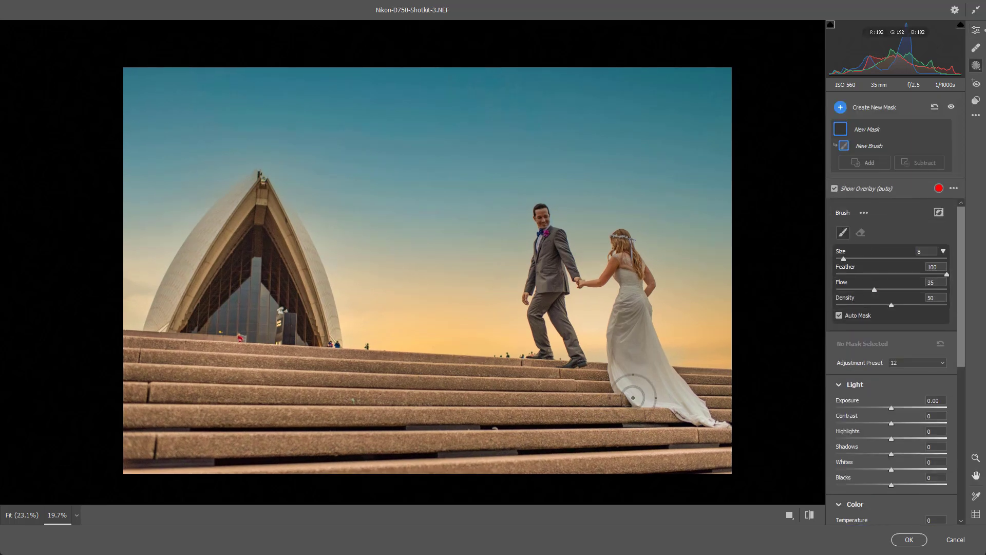
key(Return)
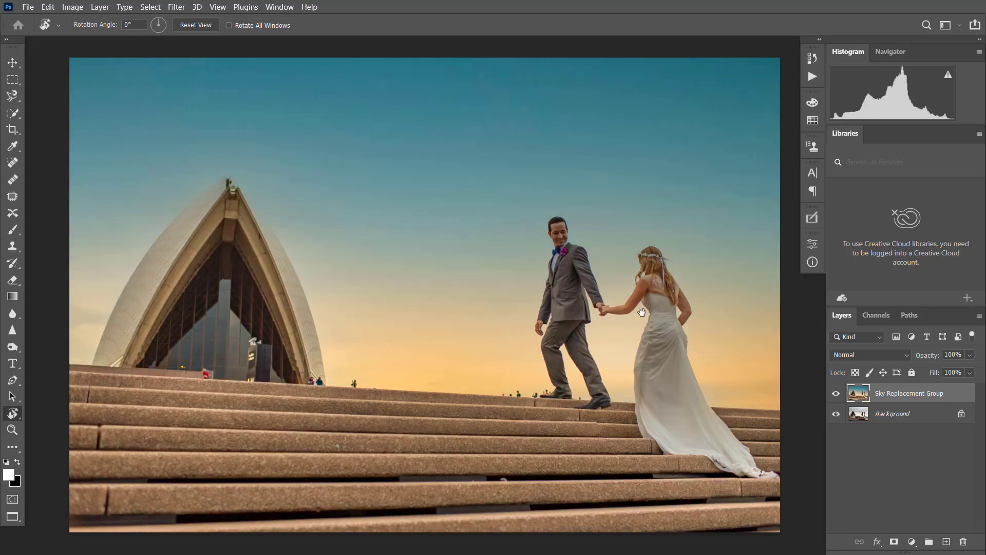
- Create Curves-based dodge and burn layers with Ultimate Retouch, select the Burn layer's mask and collapse the retouching panel
mouse_move(645, 304)
mouse_down()
mouse_move(646, 289)
mouse_move(646, 301)
mouse_up()
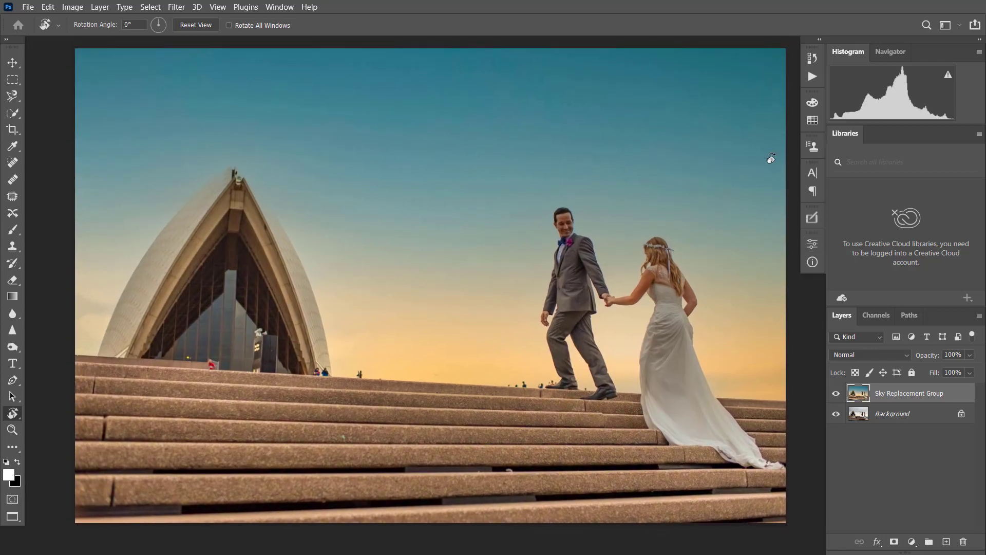
click(815, 222)
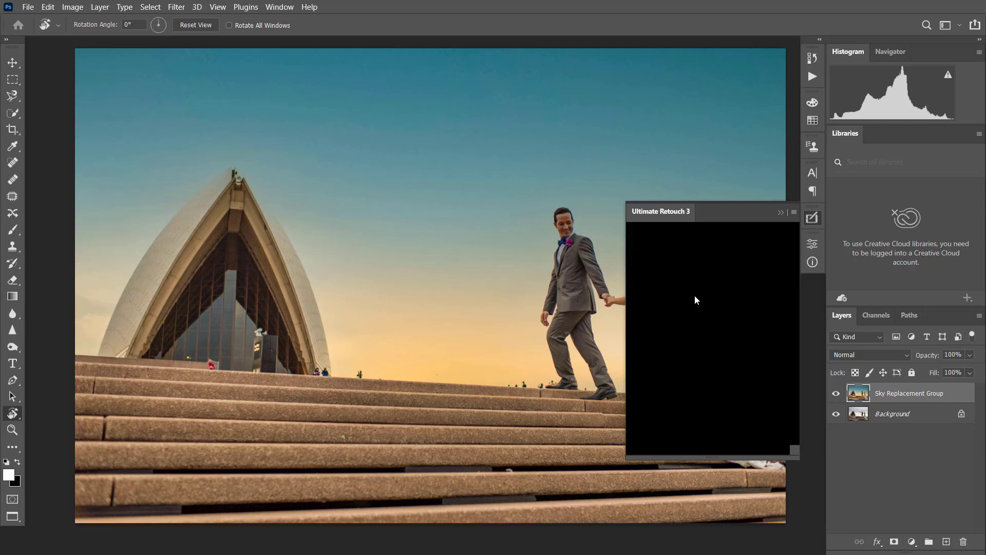
click(688, 254)
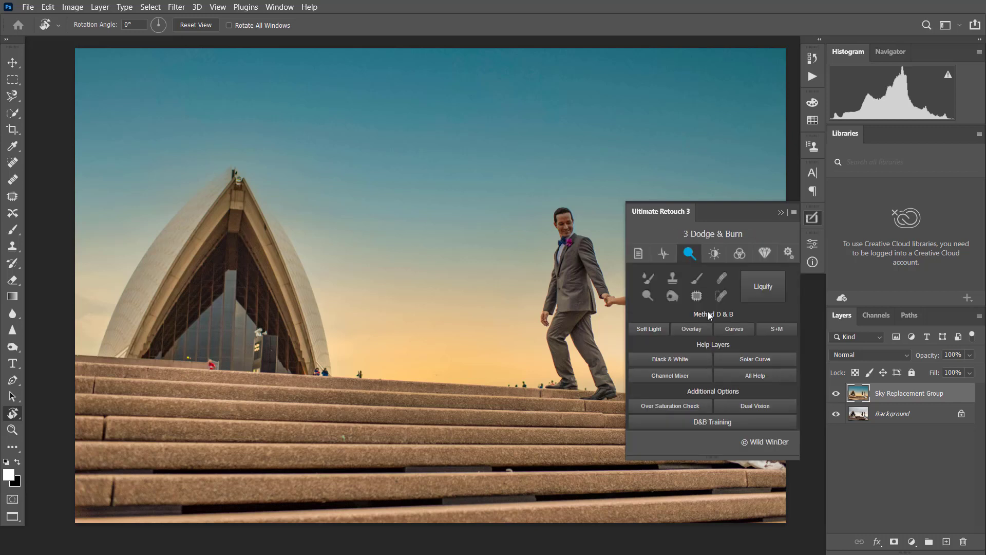
click(732, 335)
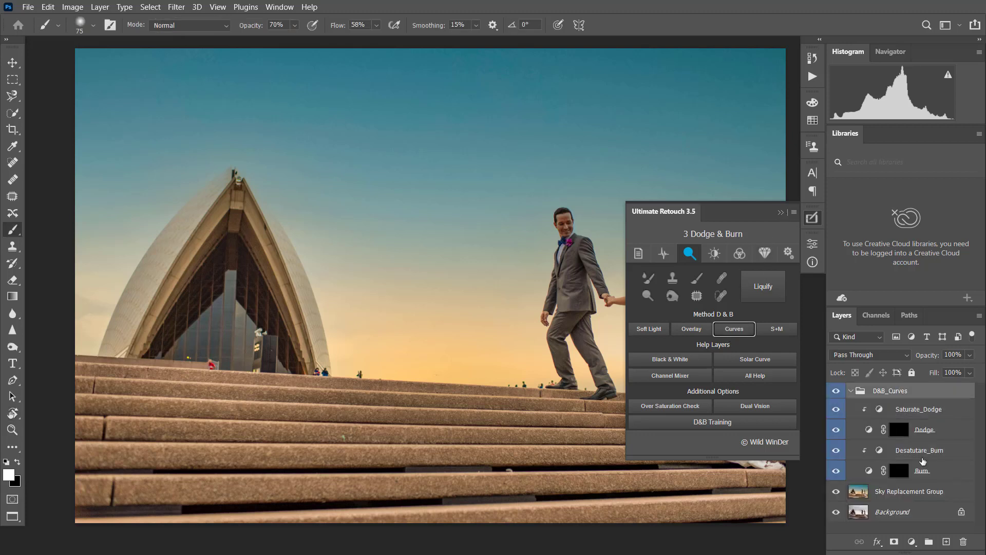
click(899, 470)
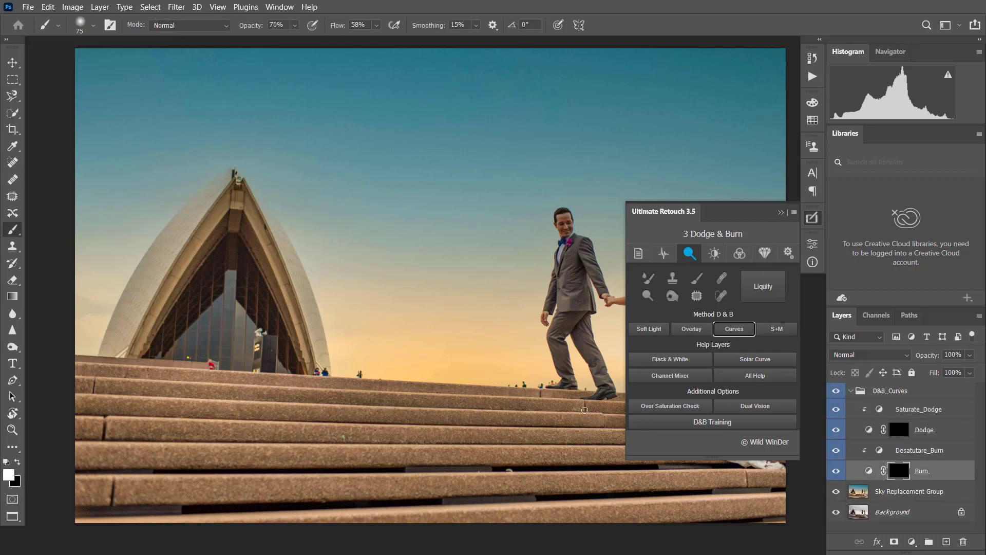
click(781, 212)
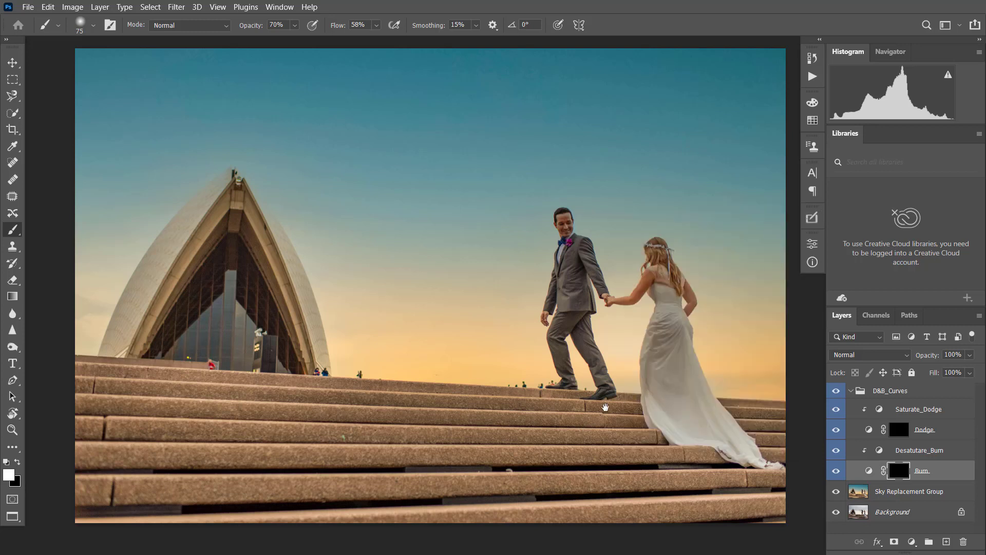
- Burn the stone steps below the couple and around the dress's train, painting the Burn mask with a soft white brush at 20% opacity
mouse_move(602, 407)
mouse_down()
mouse_move(607, 360)
mouse_move(626, 384)
mouse_up()
key(2)
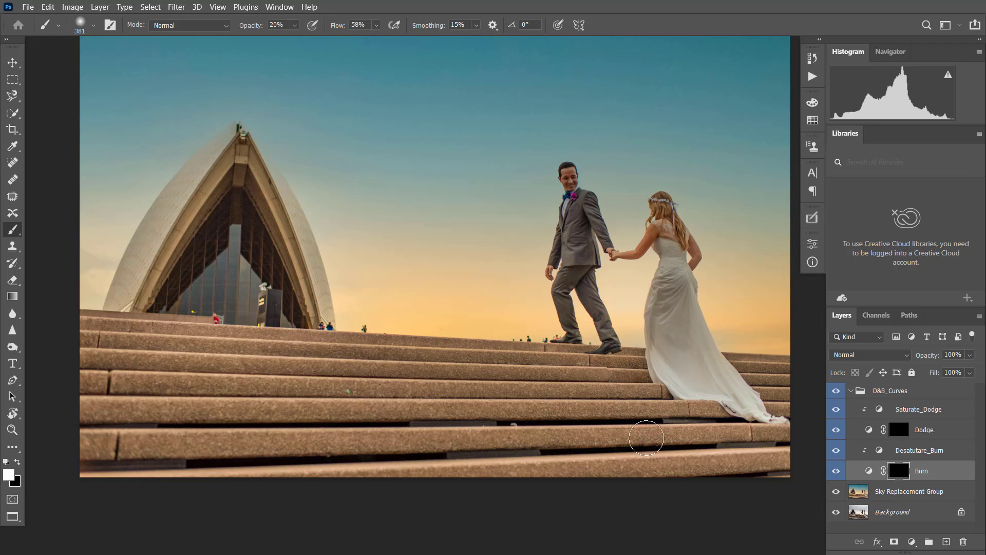
drag(658, 428, 638, 428)
drag(576, 376, 522, 324)
mouse_move(605, 294)
mouse_down()
mouse_move(620, 275)
mouse_move(612, 276)
mouse_move(631, 287)
mouse_move(652, 338)
mouse_move(662, 288)
mouse_move(701, 356)
mouse_up()
right_click(710, 364)
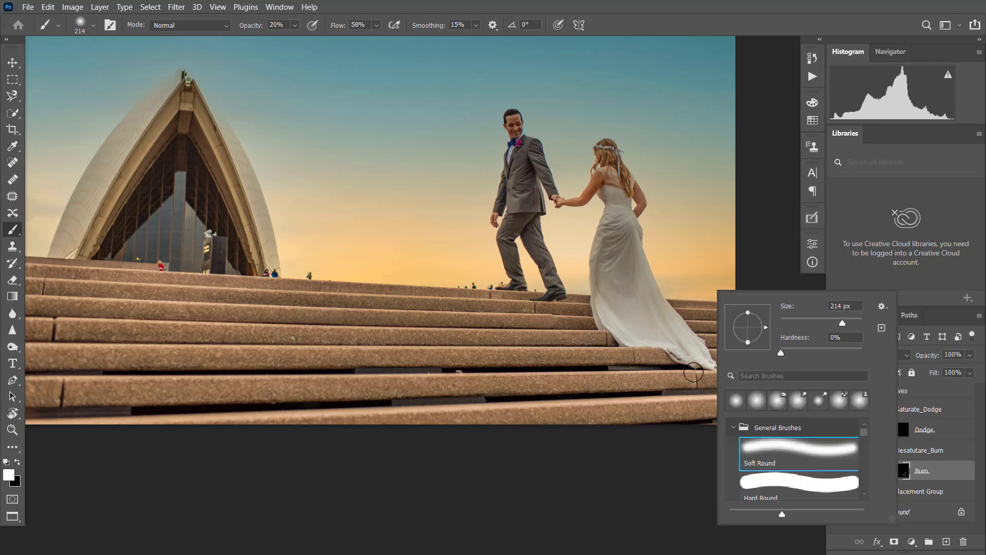
key(Escape)
key(f)
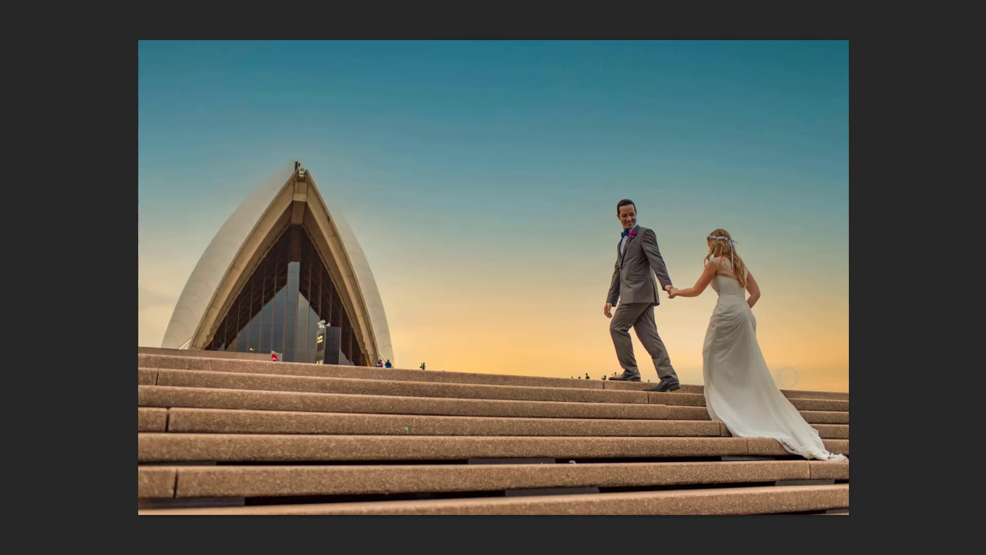
scroll(786, 379, up, 4)
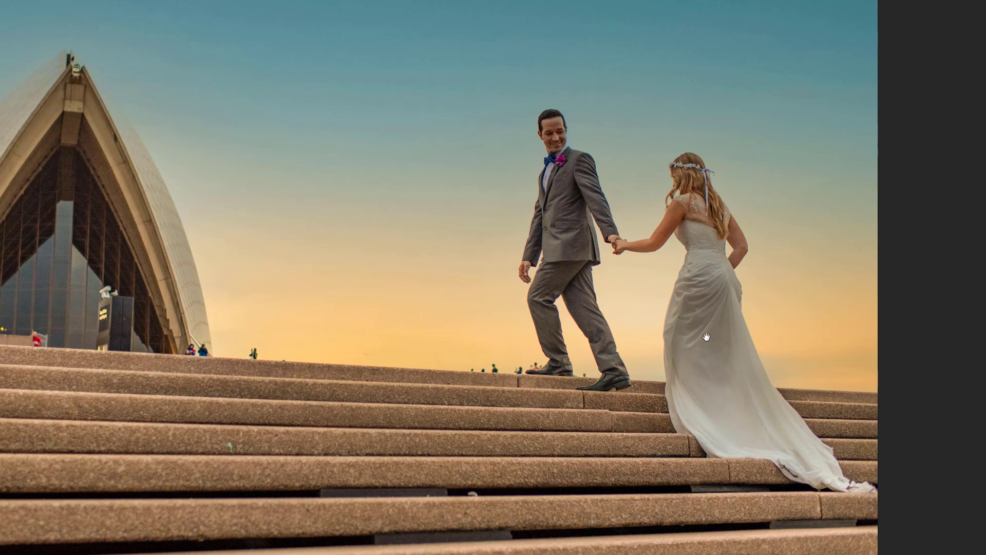
drag(720, 372, 698, 313)
click(751, 460)
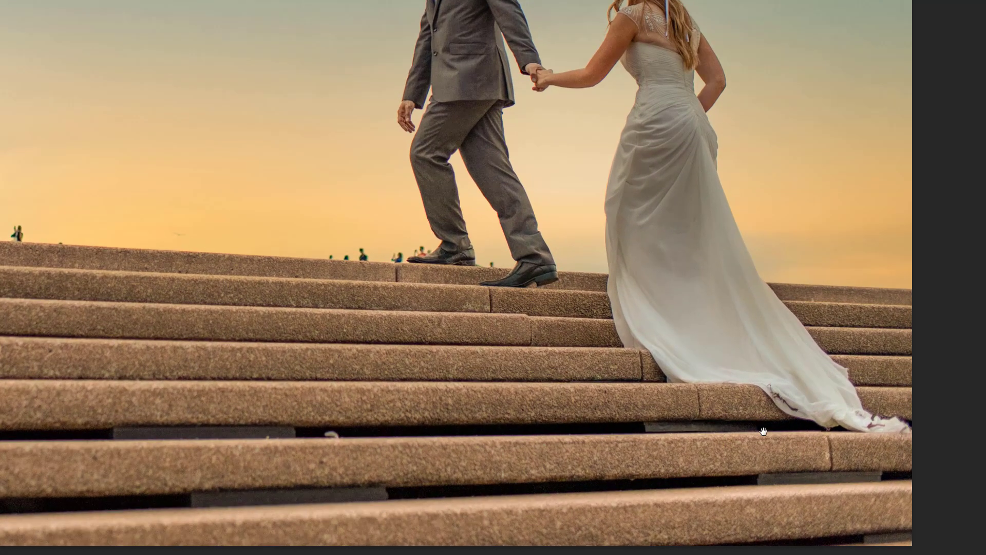
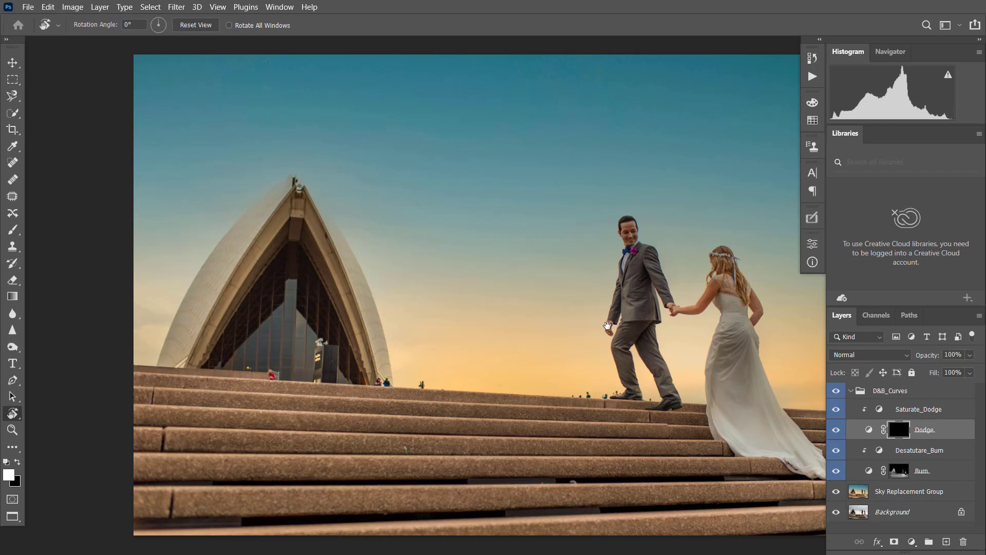
- Dodge the groom's face on the Dodge mask with a small soft white brush at 20% opacity
drag(607, 325, 588, 293)
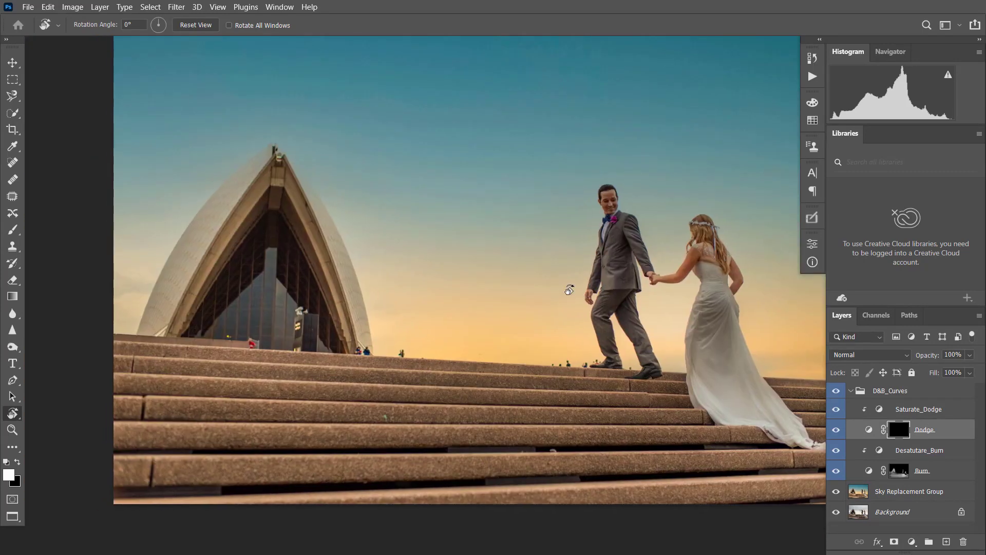
key(b)
mouse_move(644, 250)
mouse_down()
mouse_move(579, 235)
mouse_move(584, 227)
mouse_up()
mouse_move(622, 191)
mouse_down()
mouse_move(679, 242)
mouse_move(740, 242)
mouse_up()
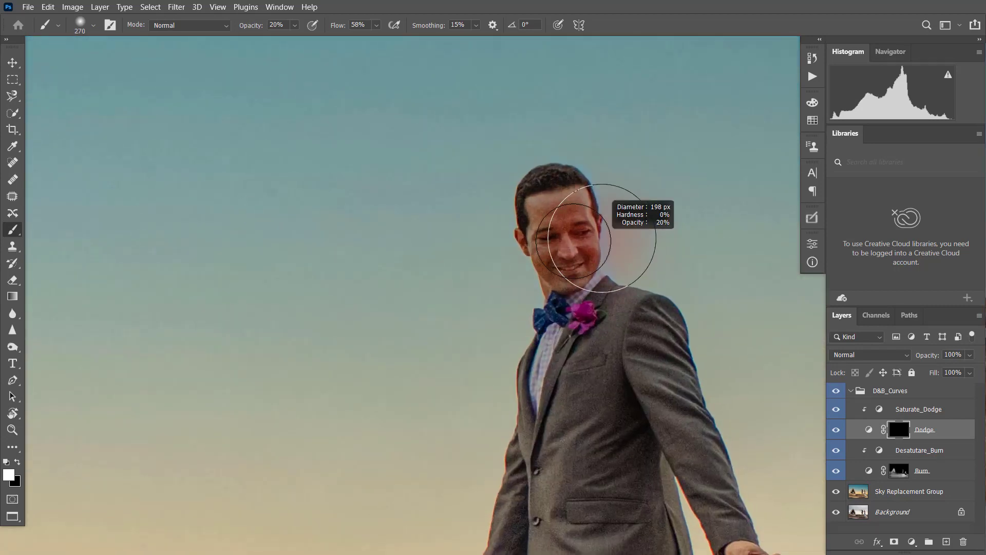
right_click(564, 245)
key(Escape)
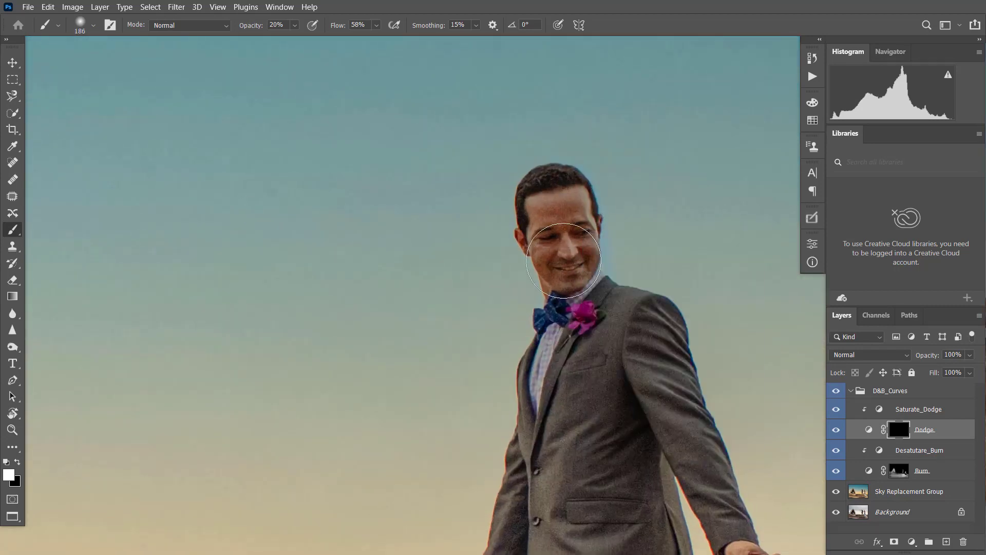
mouse_move(571, 280)
mouse_down()
mouse_move(557, 208)
mouse_move(444, 109)
mouse_up()
key(ctrl+0)
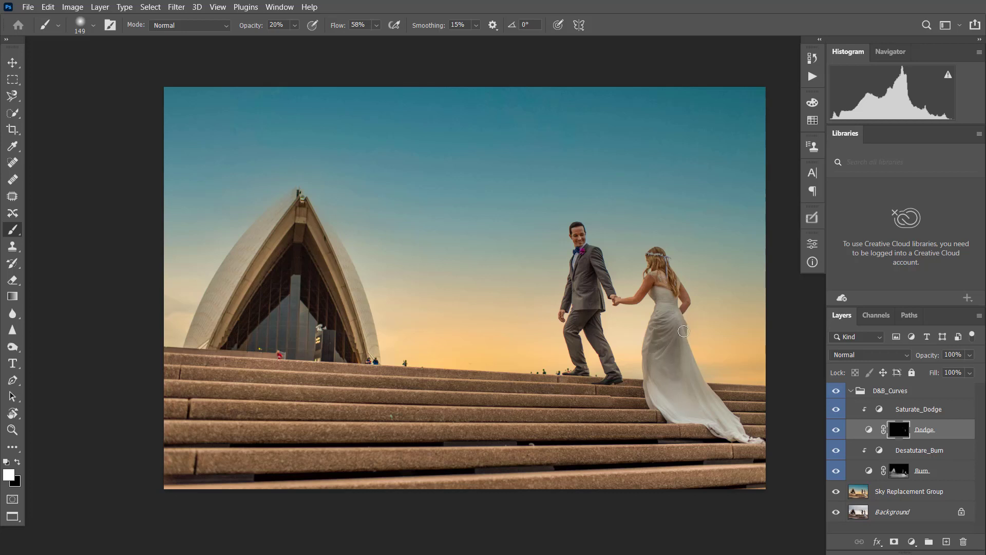
- Dodge the bride's dress and skin and the groom's suit and hands, varying the soft brush size at 20% opacity
alt+right_click(703, 355)
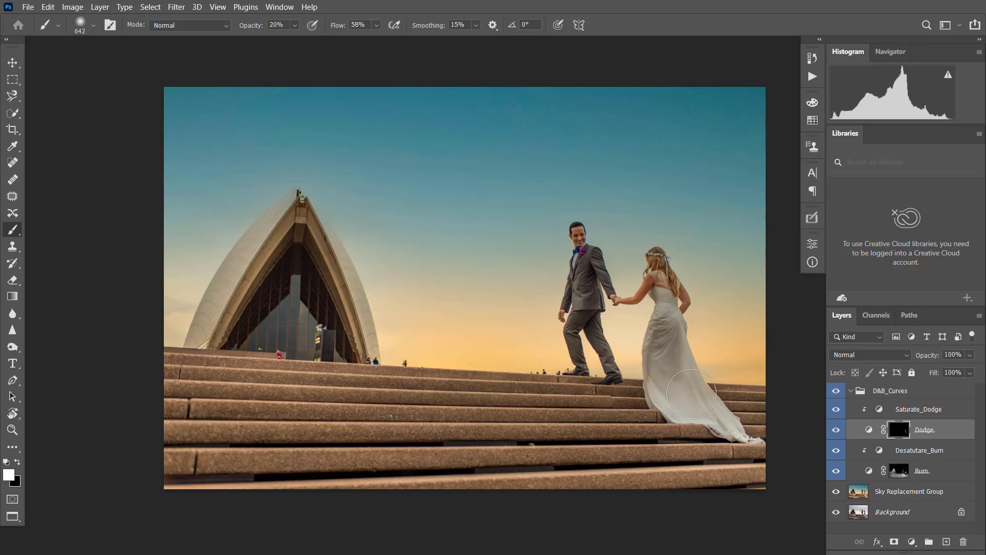
alt+right_click(650, 333)
alt+right_click(596, 297)
scroll(558, 252, up, 3)
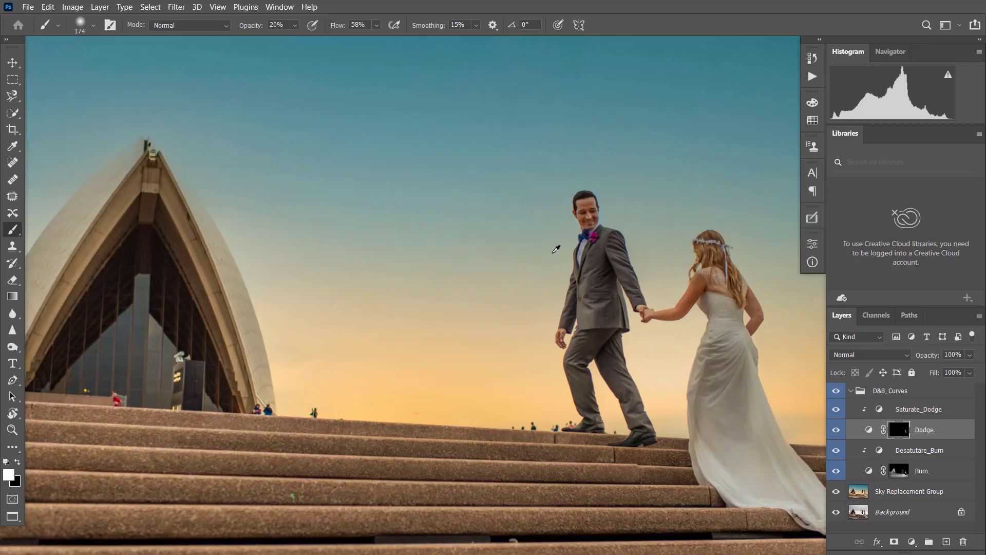
alt+right_click(596, 327)
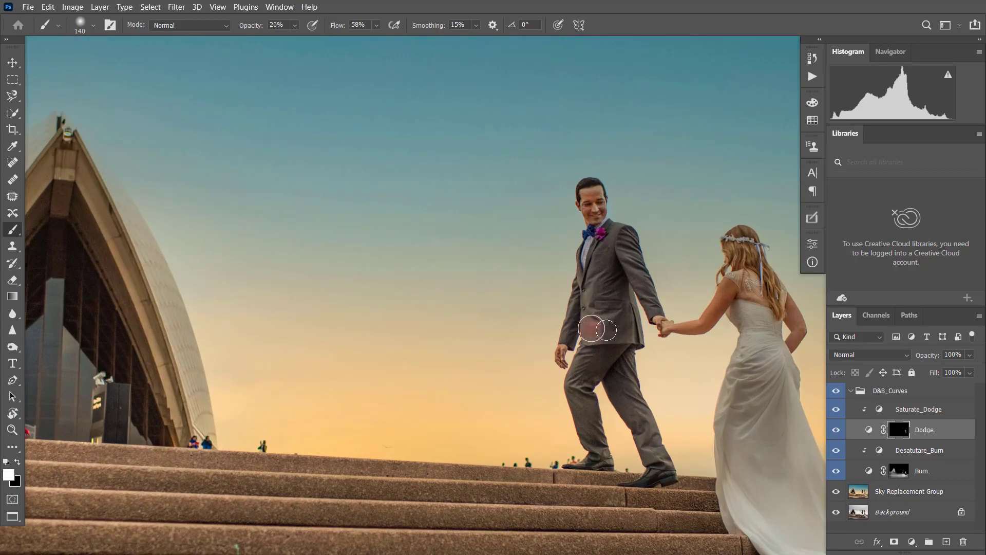
alt+right_click(730, 285)
alt+right_click(693, 344)
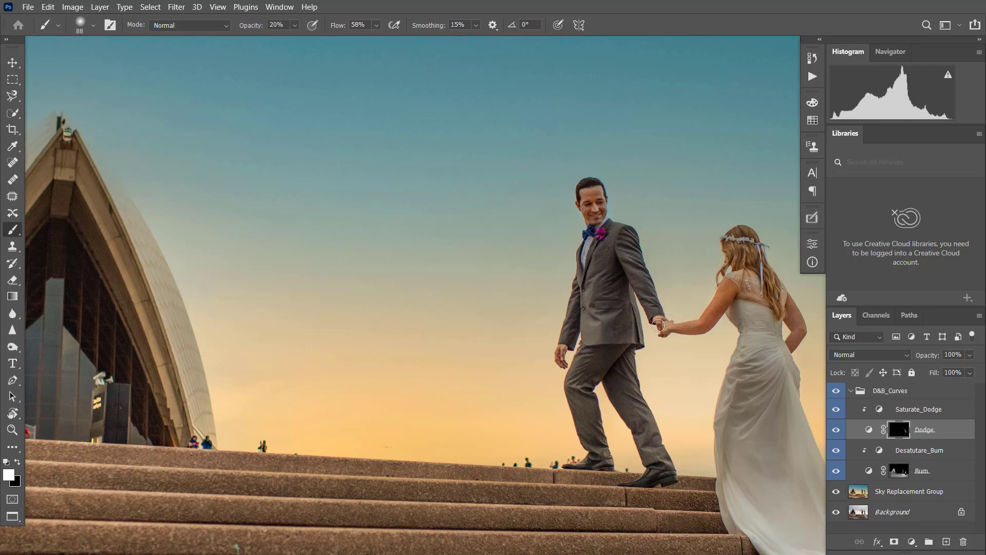
drag(624, 333, 648, 333)
- Dodge the opera house's facade and glass front with a larger soft brush, raising its opacity to 40%
drag(508, 454, 821, 359)
mouse_move(370, 88)
mouse_down()
mouse_move(290, 163)
mouse_move(330, 135)
mouse_move(363, 98)
mouse_move(290, 163)
mouse_move(388, 66)
mouse_up()
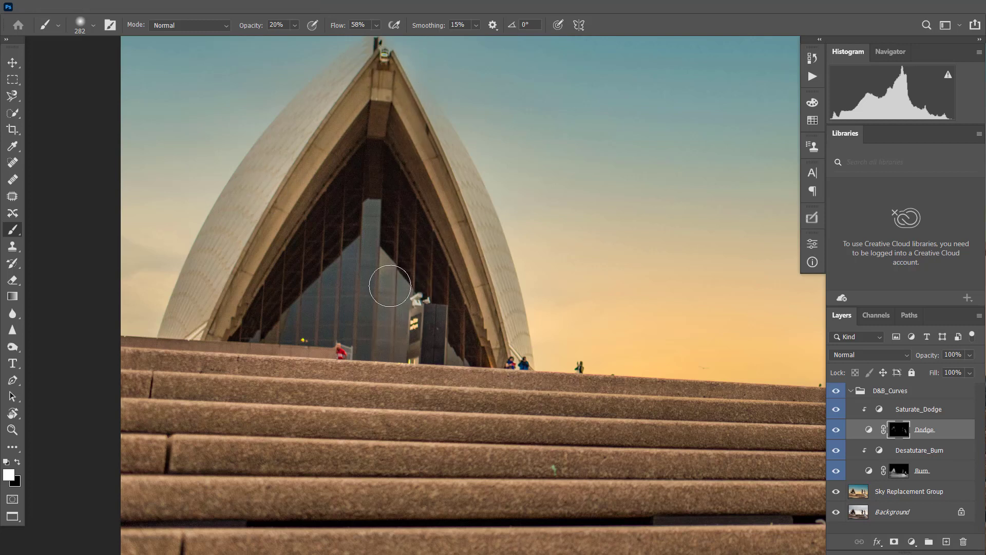
drag(390, 289, 416, 279)
key(4)
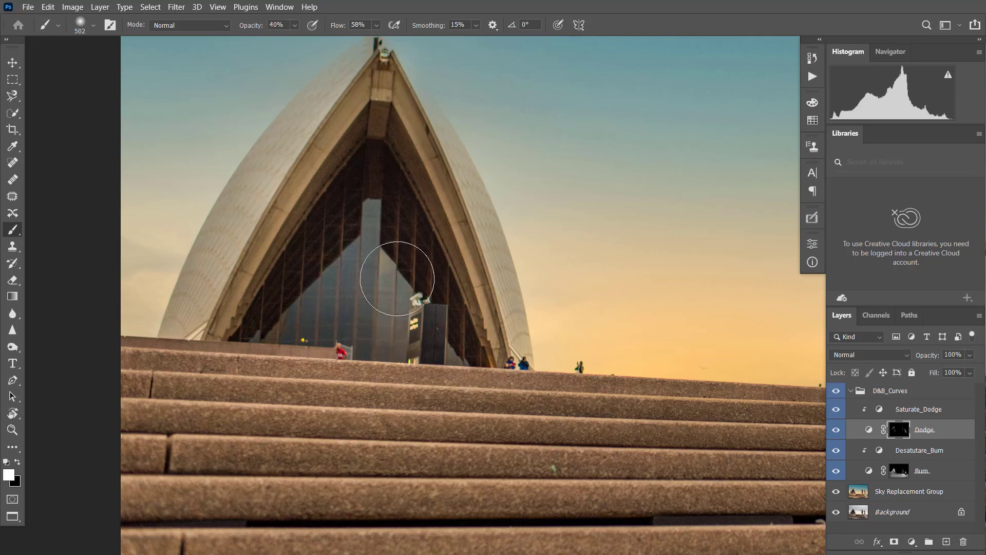
scroll(426, 304, down, 3)
scroll(425, 303, up, 4)
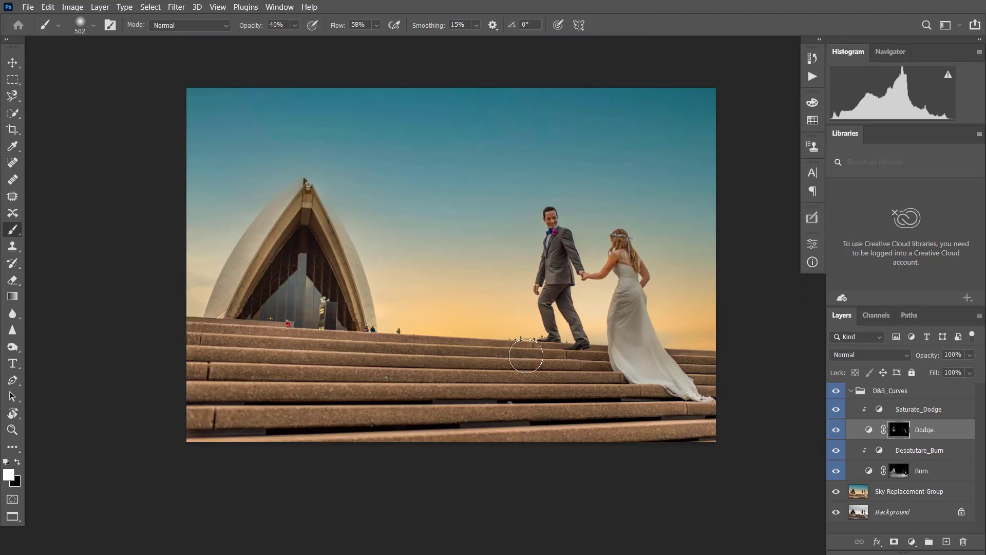
mouse_move(649, 79)
mouse_down()
mouse_move(676, 94)
mouse_move(654, 79)
mouse_up()
- On a copy of the merged D&B_Curves layer, add a Camera Raw vignette with Midpoint 37, Roundness +52 and Feather 87
click(890, 395)
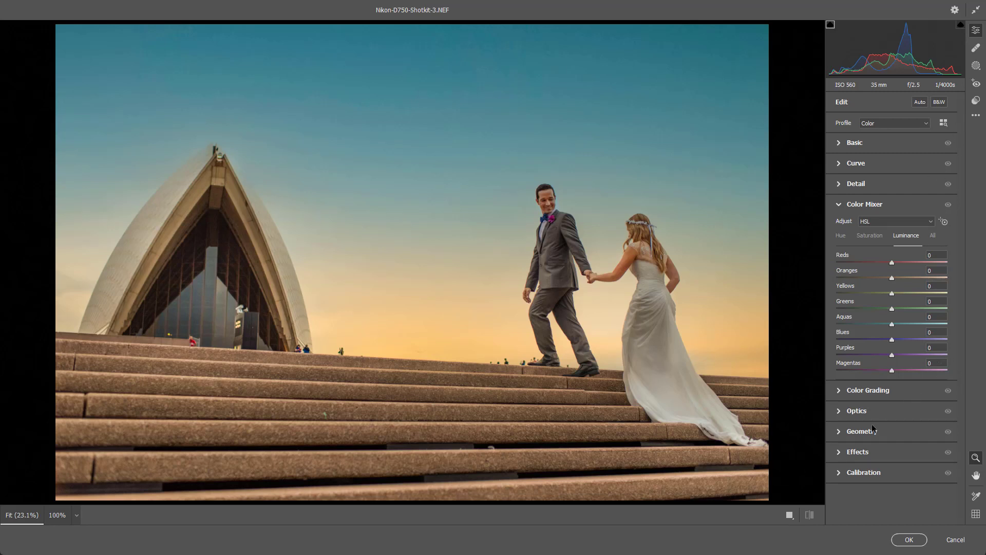
click(838, 454)
drag(895, 364, 890, 364)
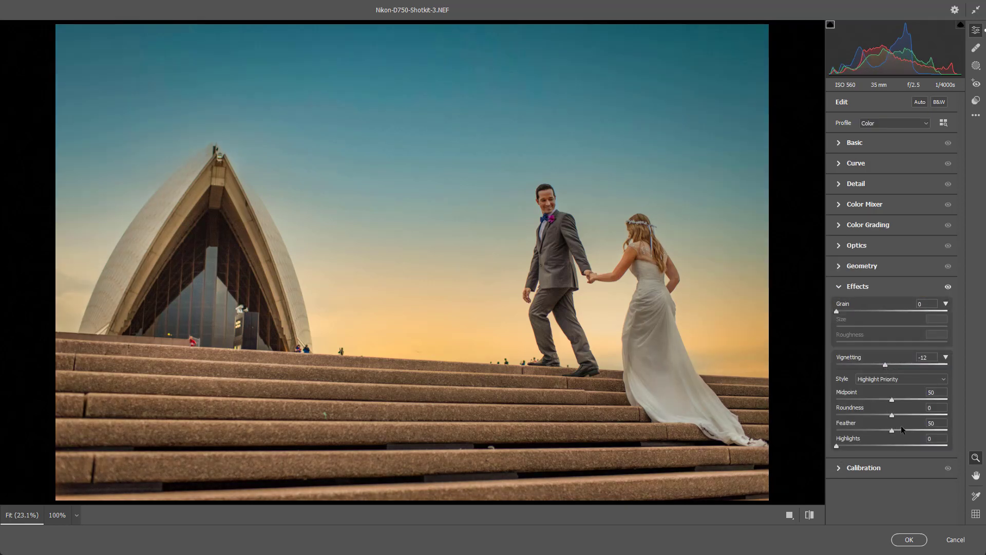
drag(901, 425, 933, 430)
drag(892, 399, 880, 399)
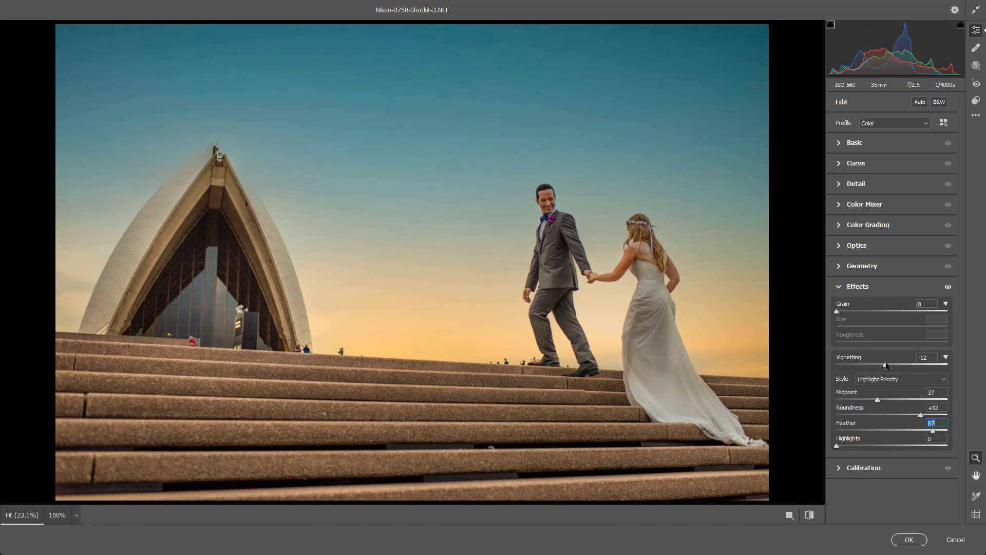
- Fine-tune the vignetting amount, apply the Camera Raw Filter and clear the selection around the image
drag(886, 363, 885, 363)
click(883, 362)
key(Return)
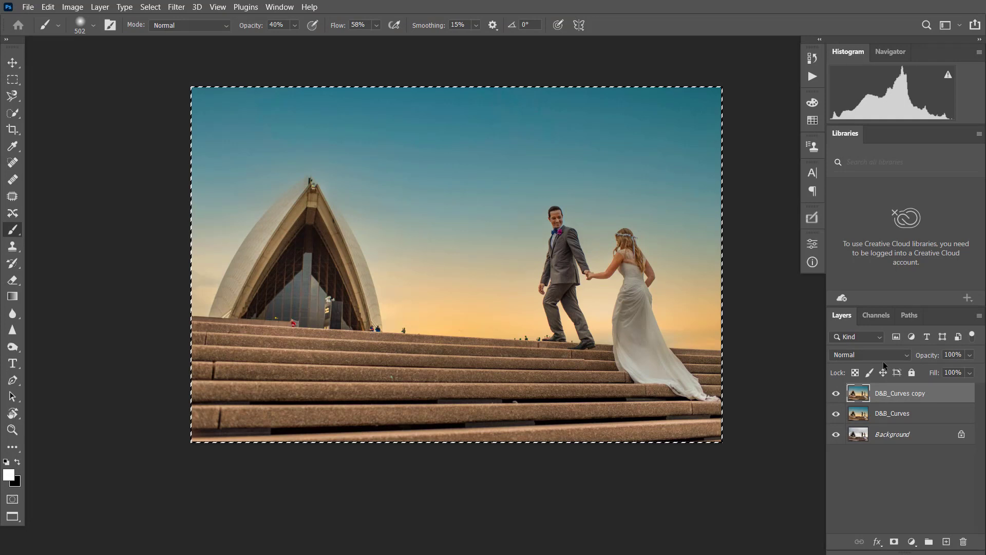
key(Return)
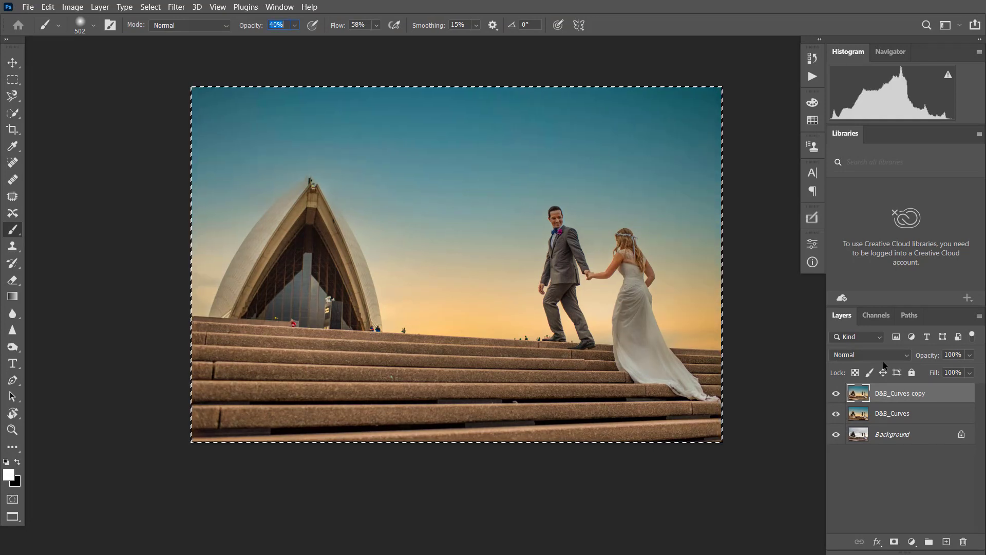
key(ctrl+d)
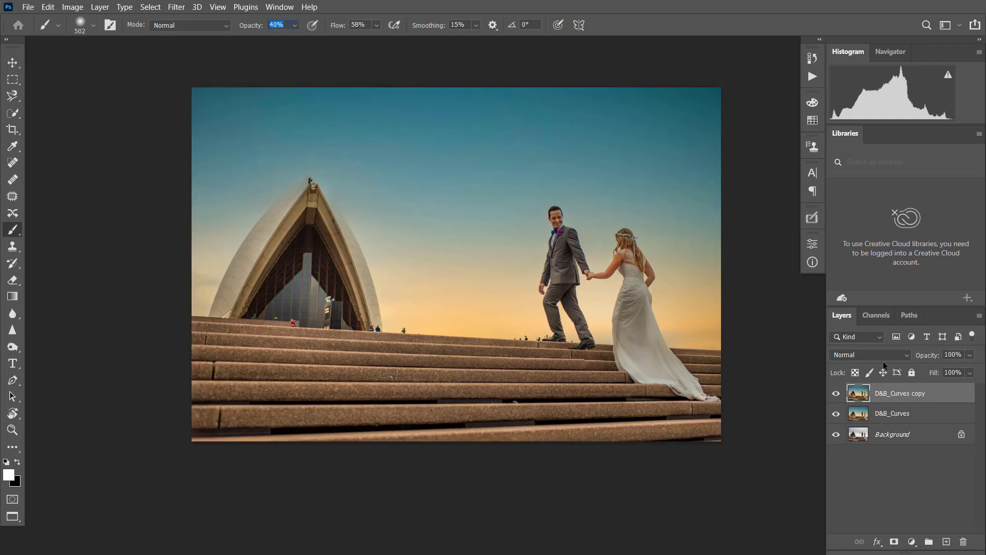
- Compare the edited photo with the original side by side, hiding the panels and fitting both whole images in view
key(Tab)
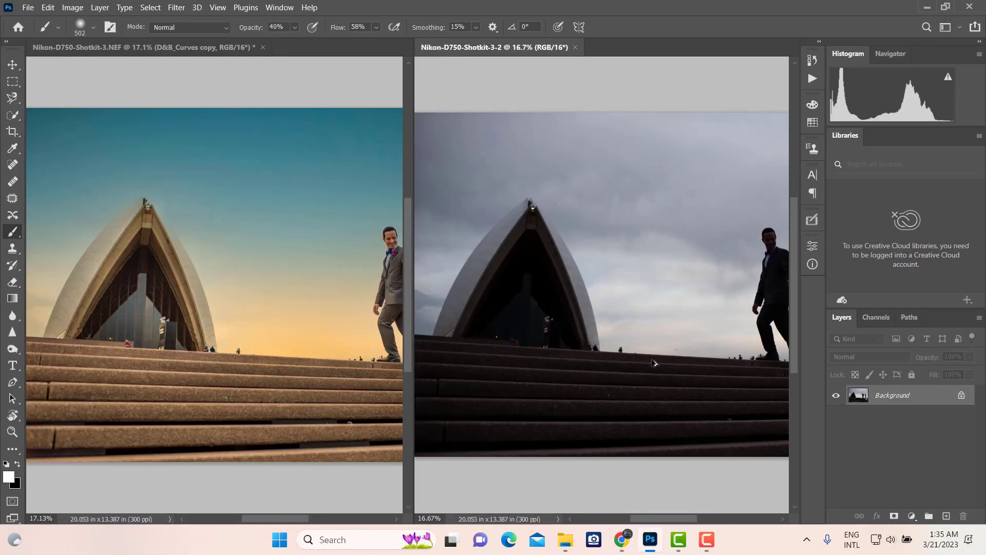
drag(651, 357, 642, 358)
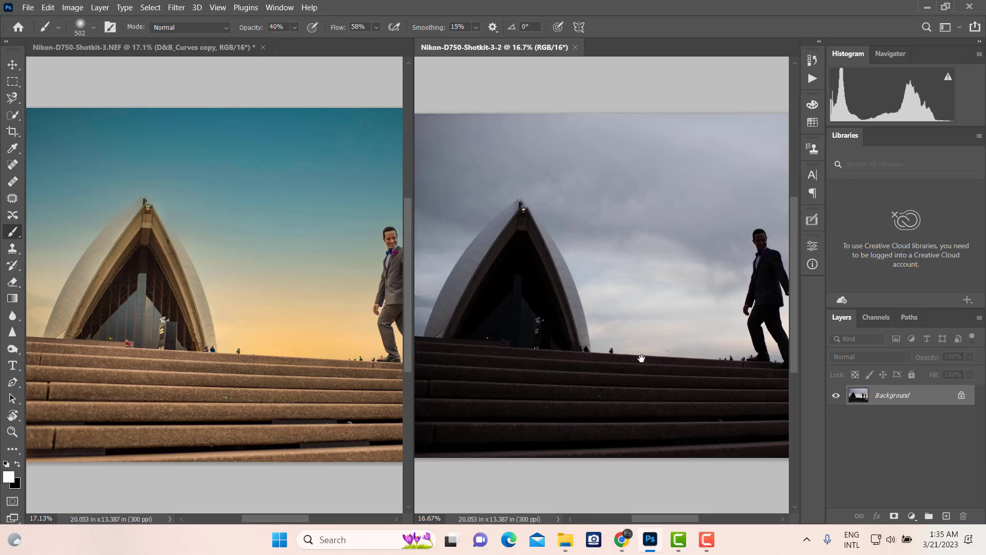
key(Tab)
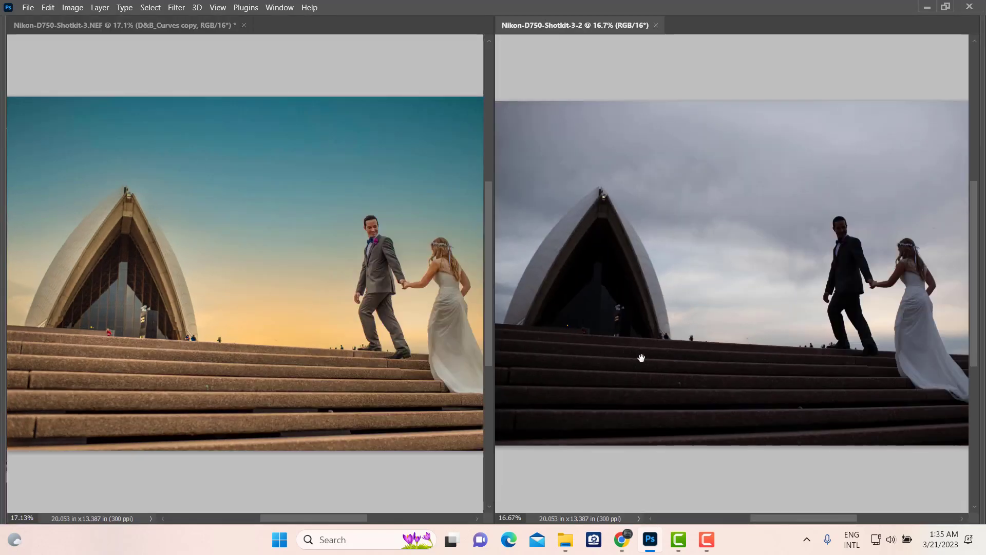
scroll(642, 352, down, 2)
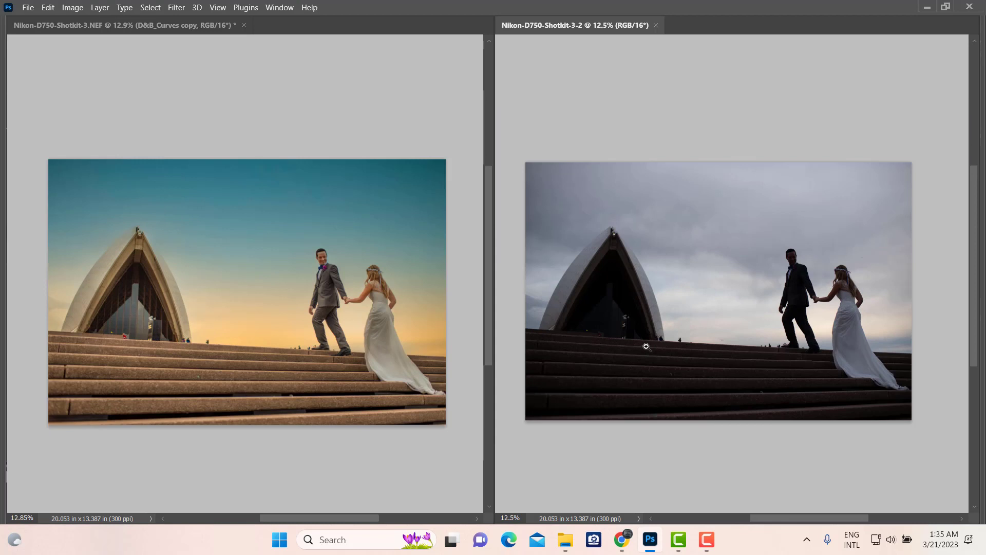
drag(647, 347, 648, 349)
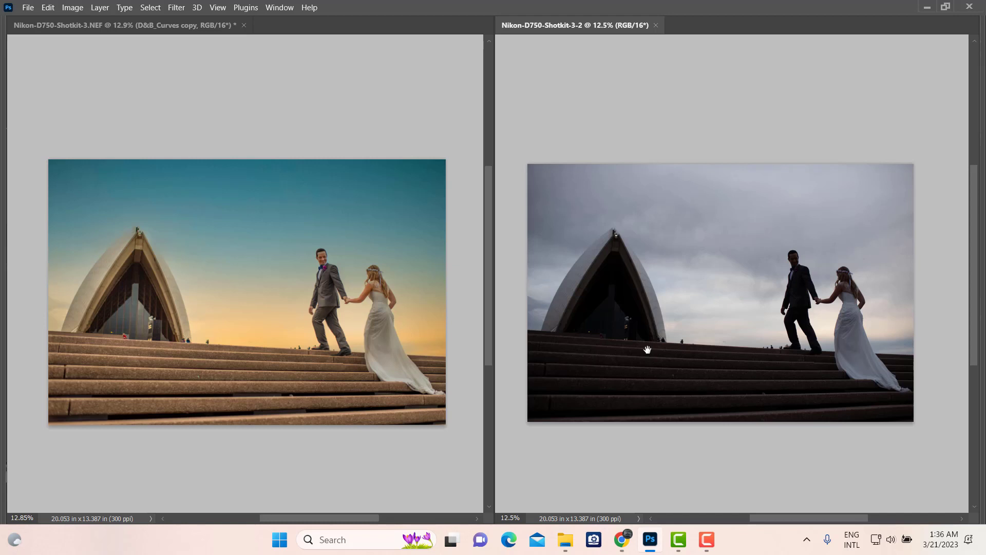
- Copy the original photo into the edited document as a centred top layer and show that document in full-screen mode with menus
drag(676, 329, 223, 349)
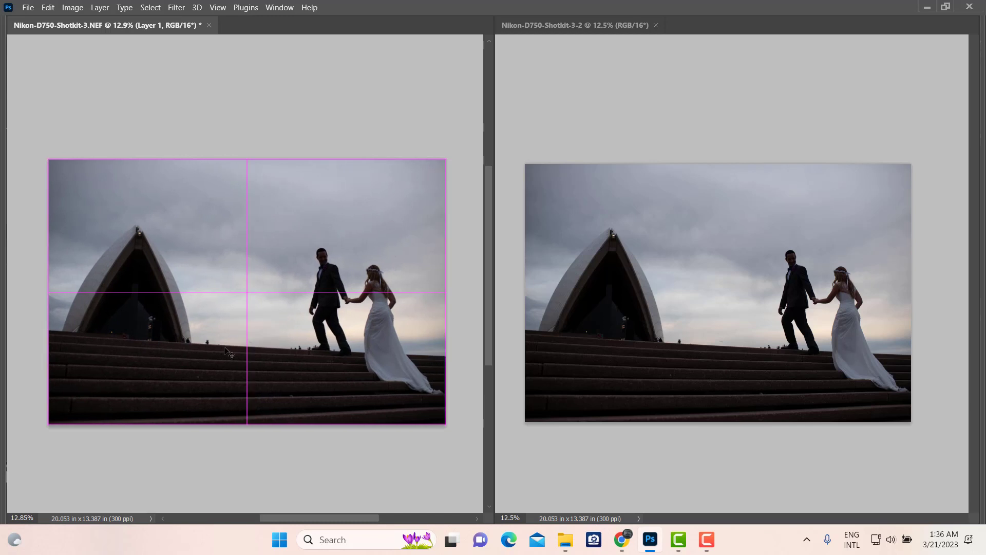
key(Tab)
scroll(538, 330, up, 3)
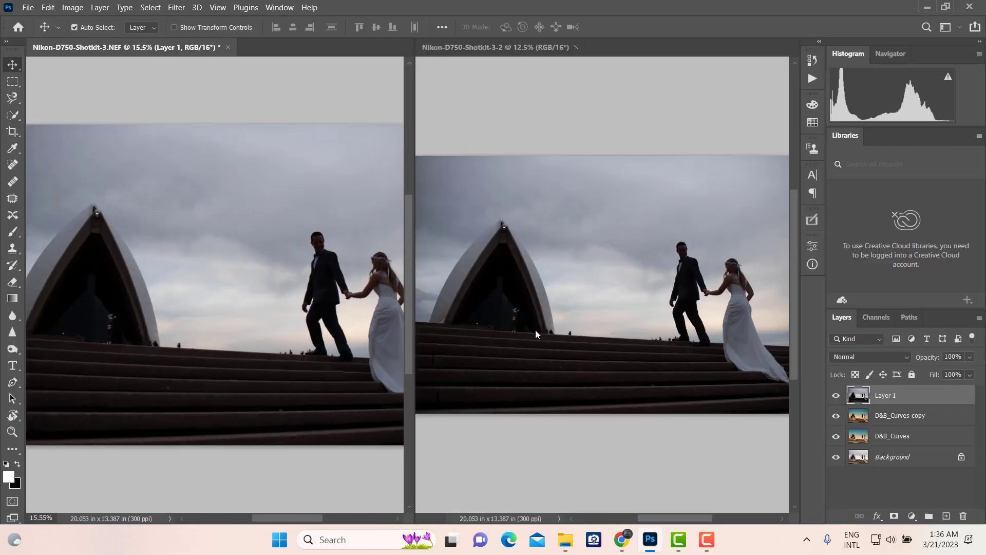
key(f)
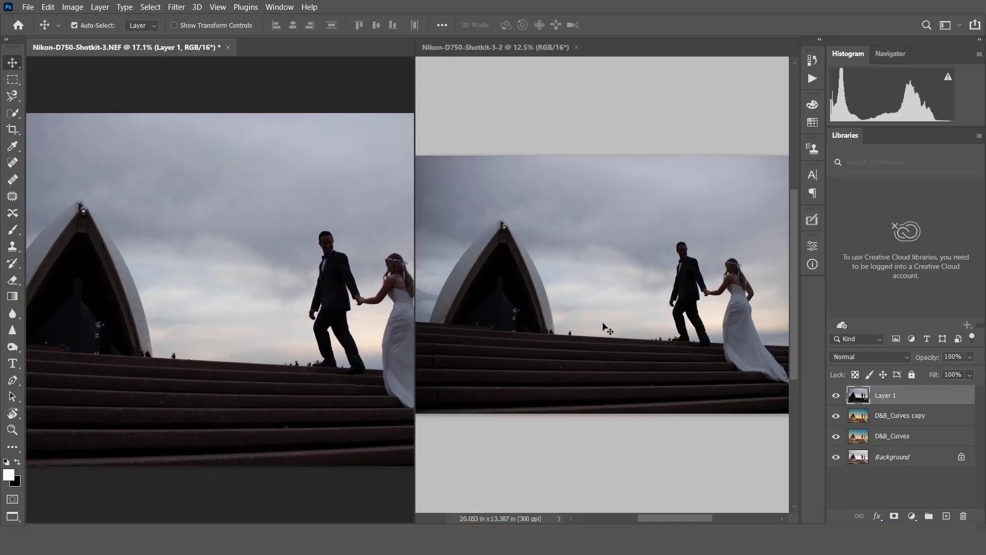
key(f)
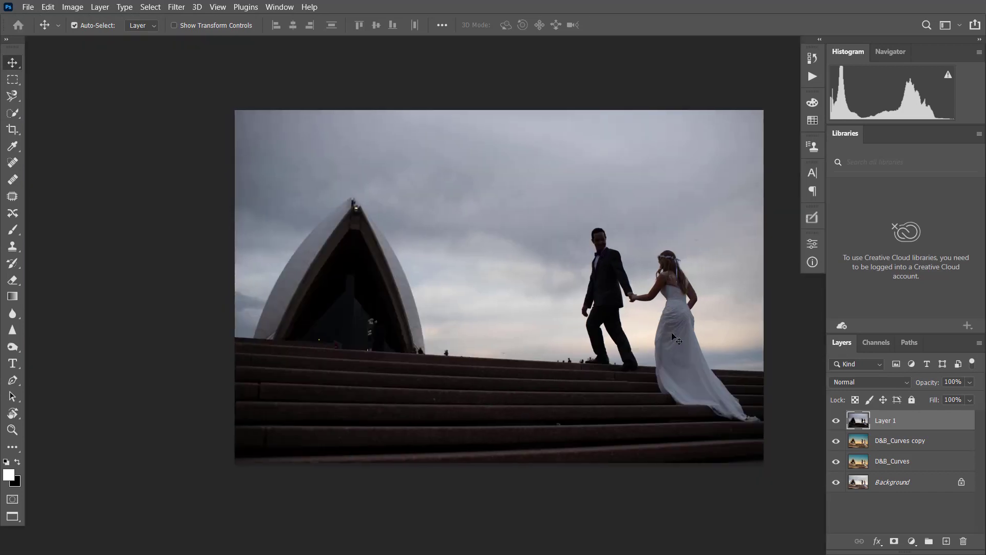
- Toggle the visibility of the original photo's layer repeatedly to compare before and after, leaving it hidden
drag(633, 341, 632, 341)
key(ctrl)
key(ctrl+comma)
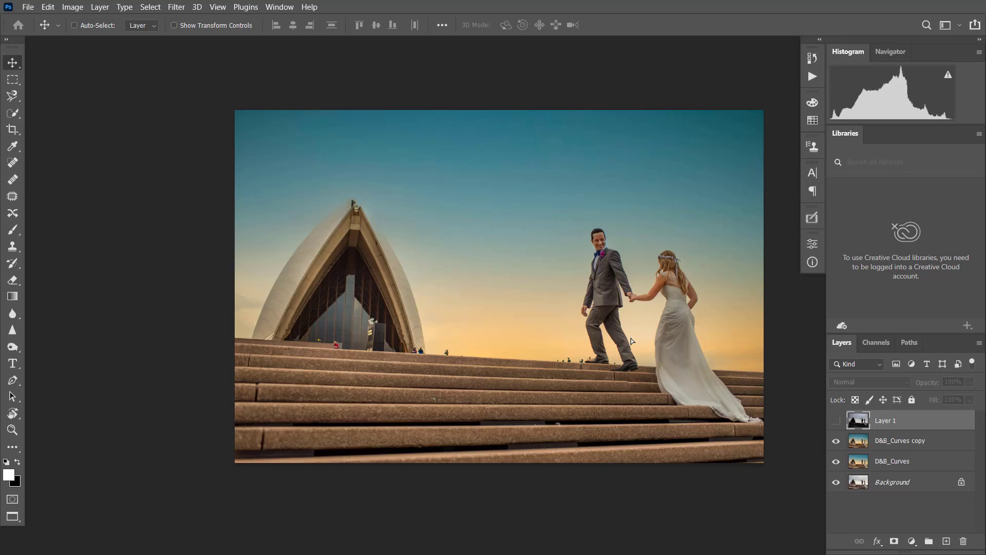
key(ctrl+comma)
key(ctrl+comma)
key(ctrl+comma)
key(ctrl+comma)
key(ctrl+comma)
key(ctrl+comma)
key(ctrl+comma)
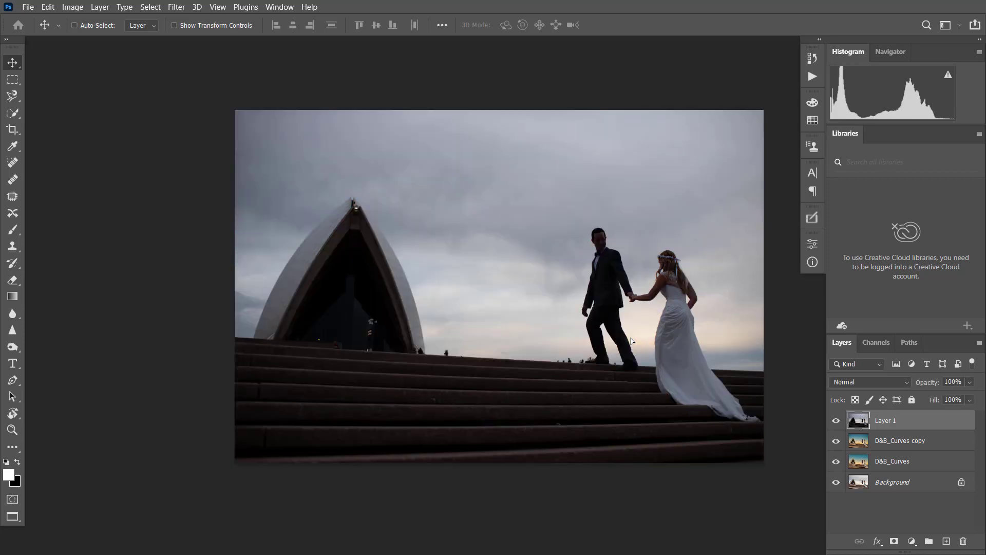
key(ctrl+comma)
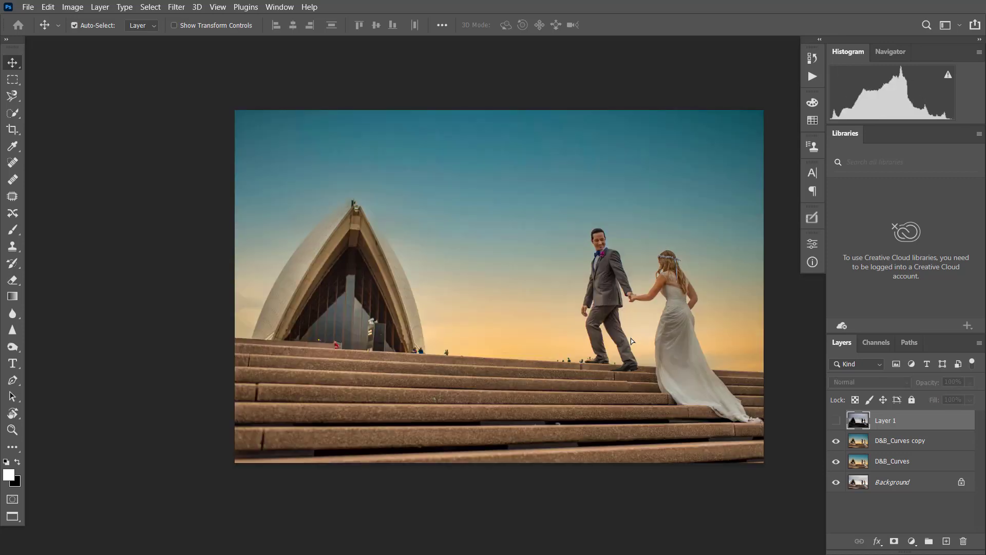
- Show the document in full-screen mode without panels and compare the enlarged edit with the original by toggling the original photo's layer
key(f)
key(f)
key(ctrl+0)
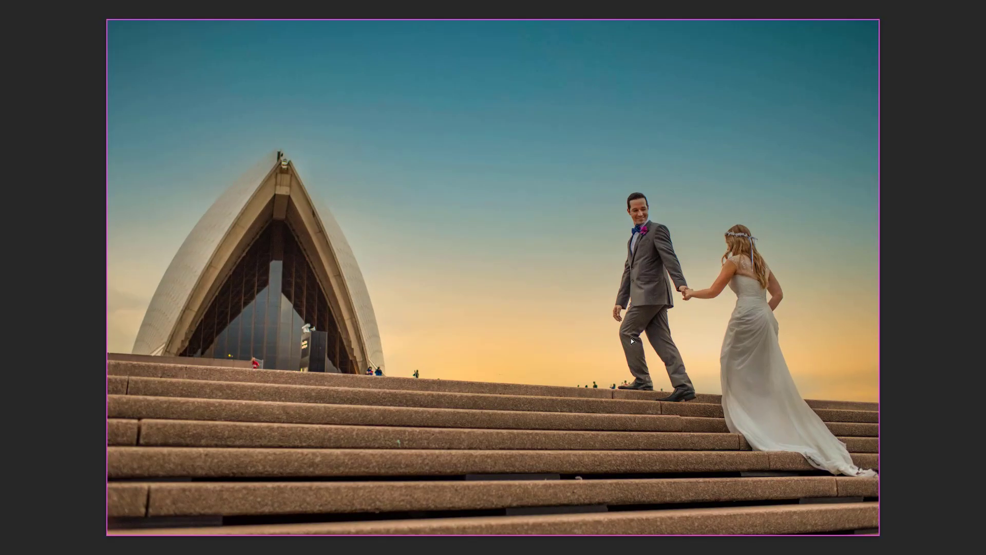
key(ctrl+plus)
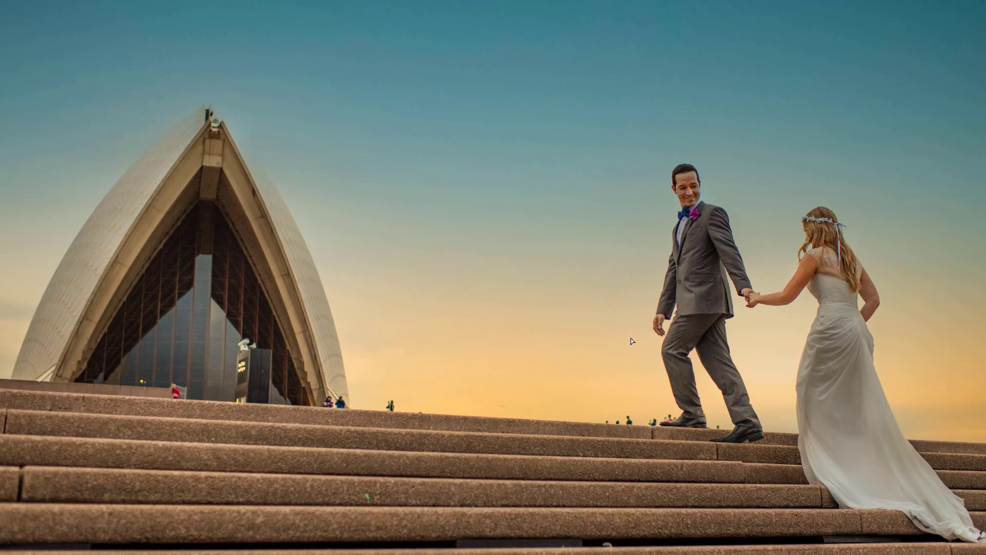
key(ctrl+comma)
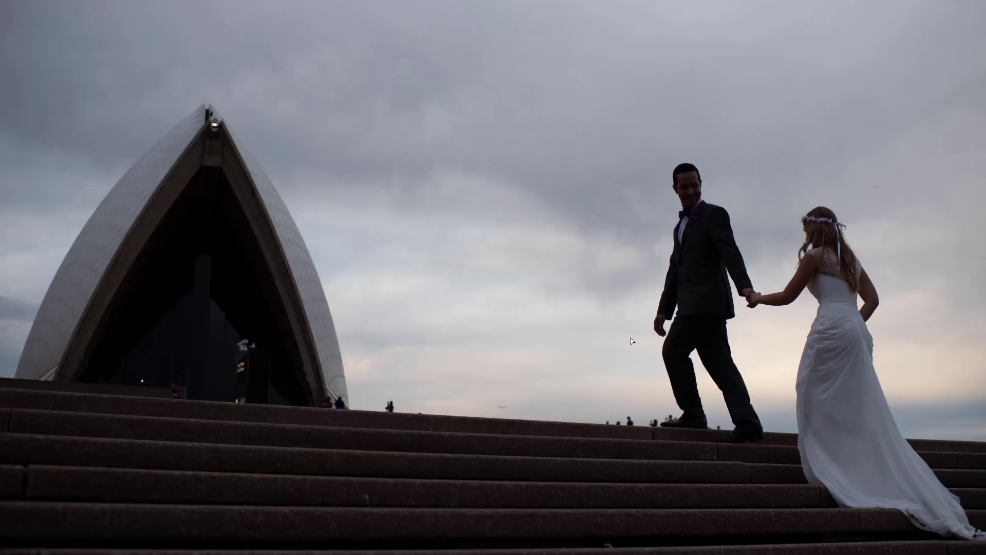
key(ctrl+comma)
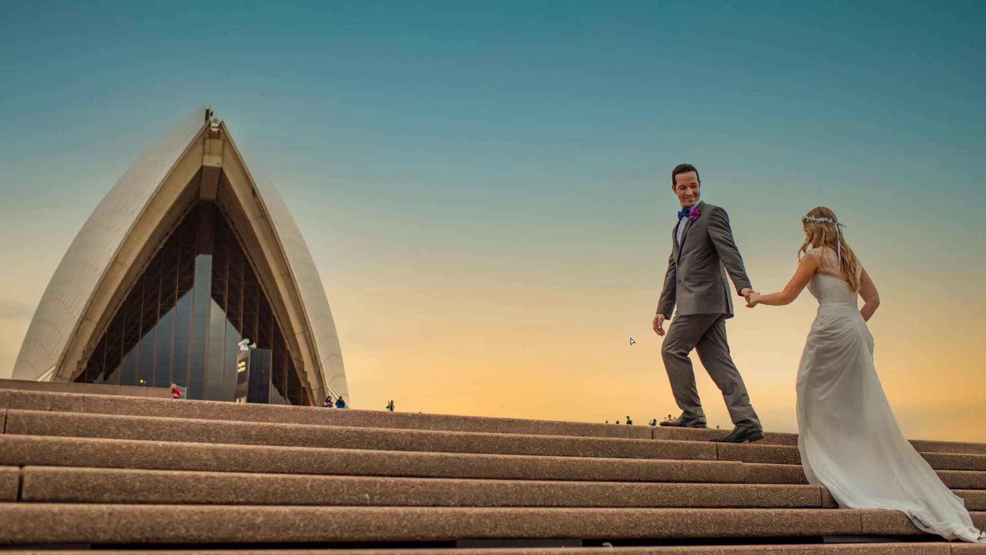
- Compare before and after with the whole image in view by toggling the original photo's layer repeatedly, leaving it hidden
key(ctrl+minus)
key(ctrl+comma)
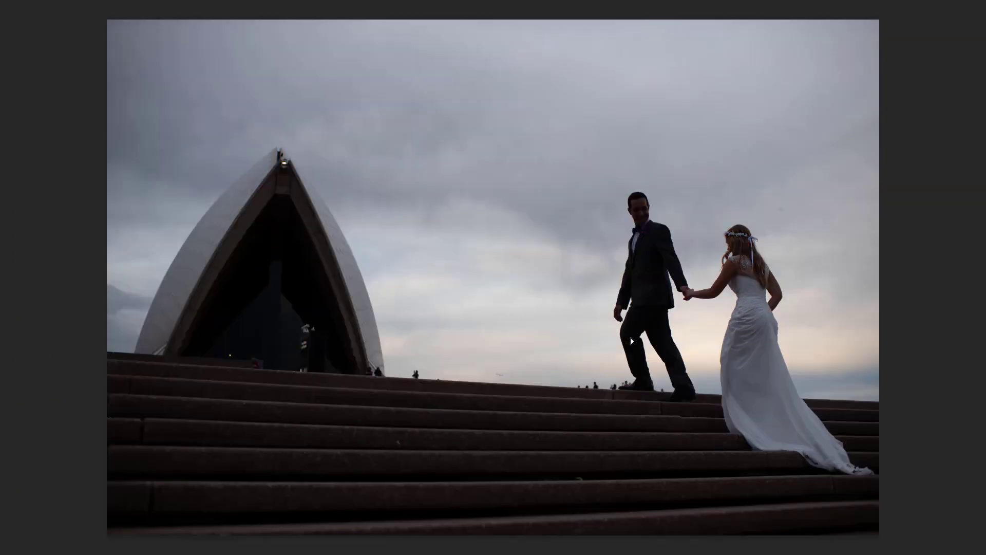
key(ctrl+comma)
key(ctrl+comma)
key(ctrl+comma)
key(ctrl+comma)
key(ctrl+comma)
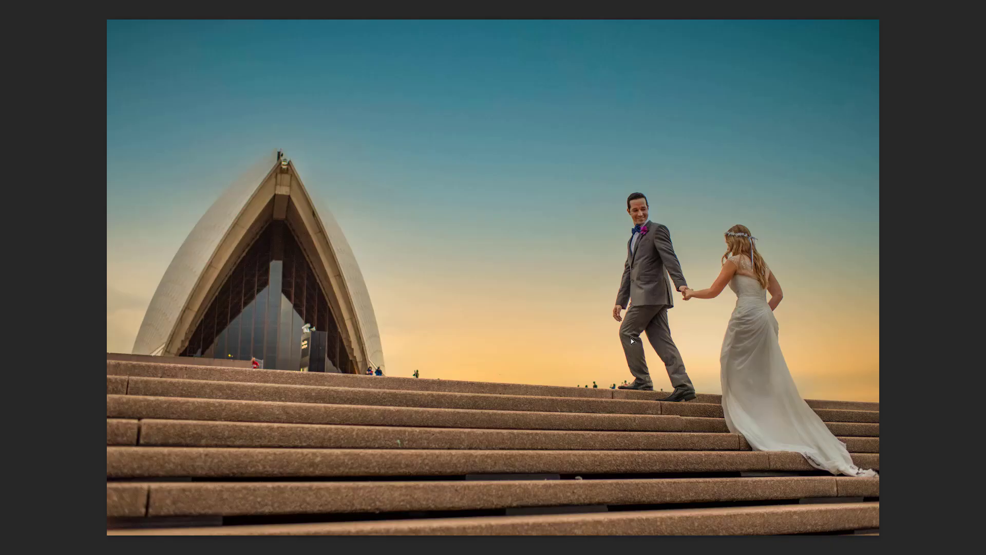
key(ctrl+comma)
key(ctrl+comma)
key(ctrl+minus)
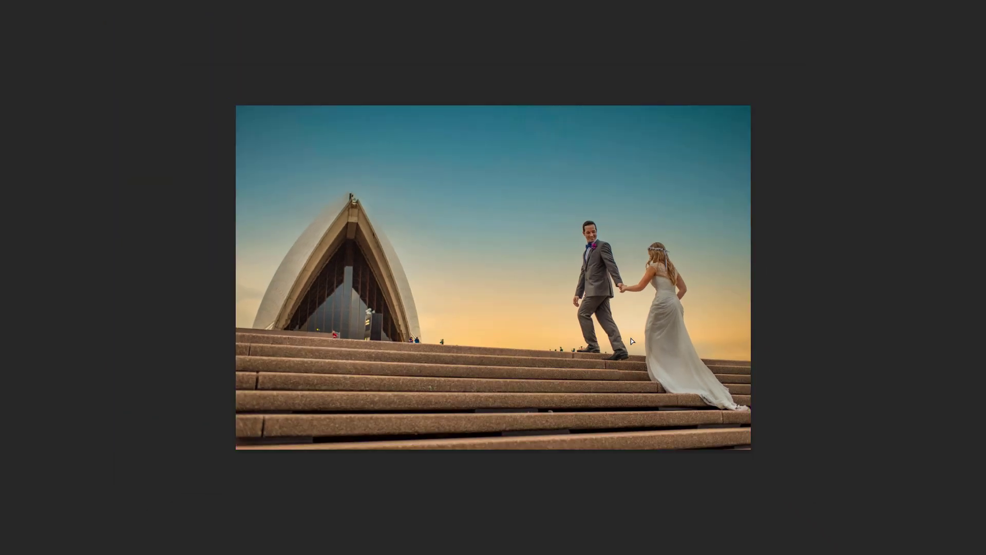
- Export the edited photo as a JPG with quality Great, keeping the full image size
key(ctrl+alt+shift+w)
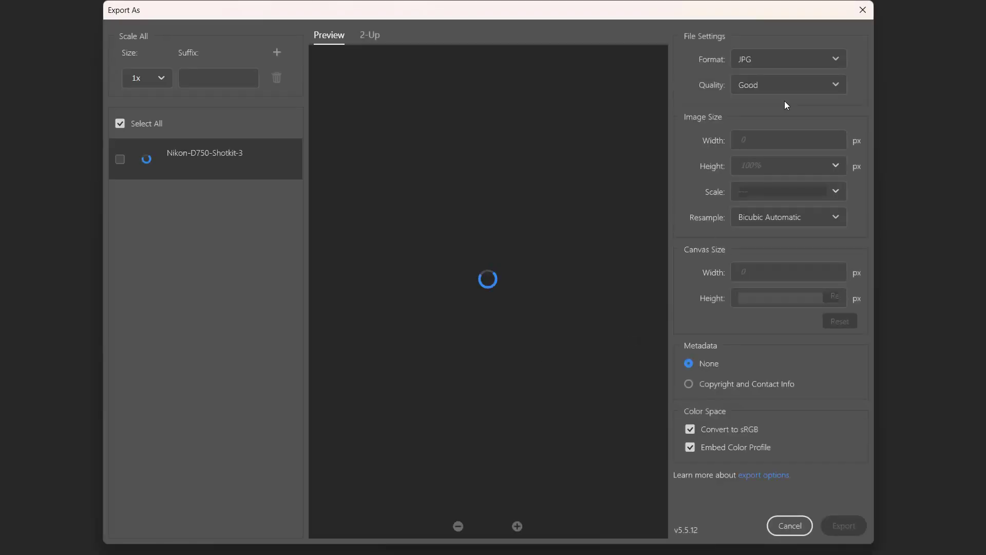
click(786, 93)
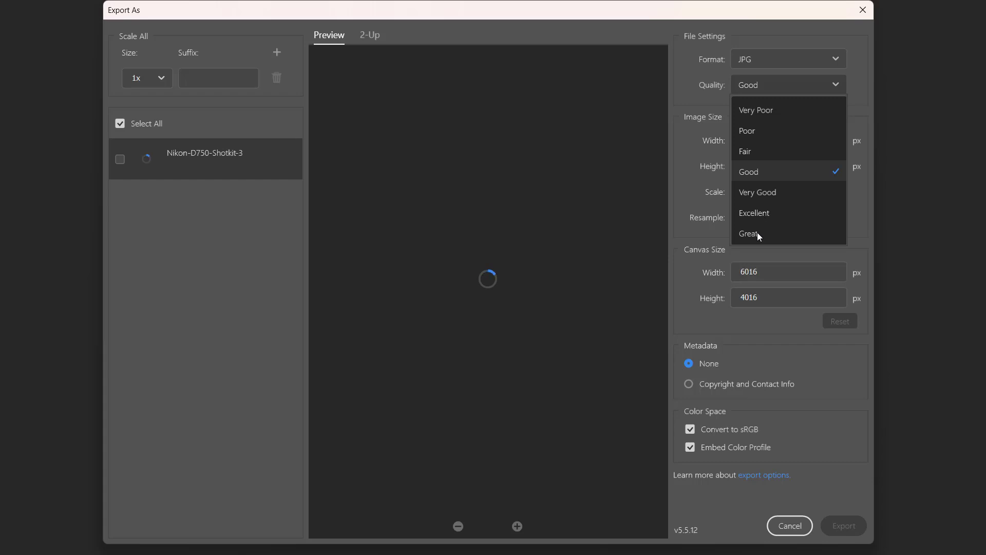
click(758, 232)
click(845, 528)
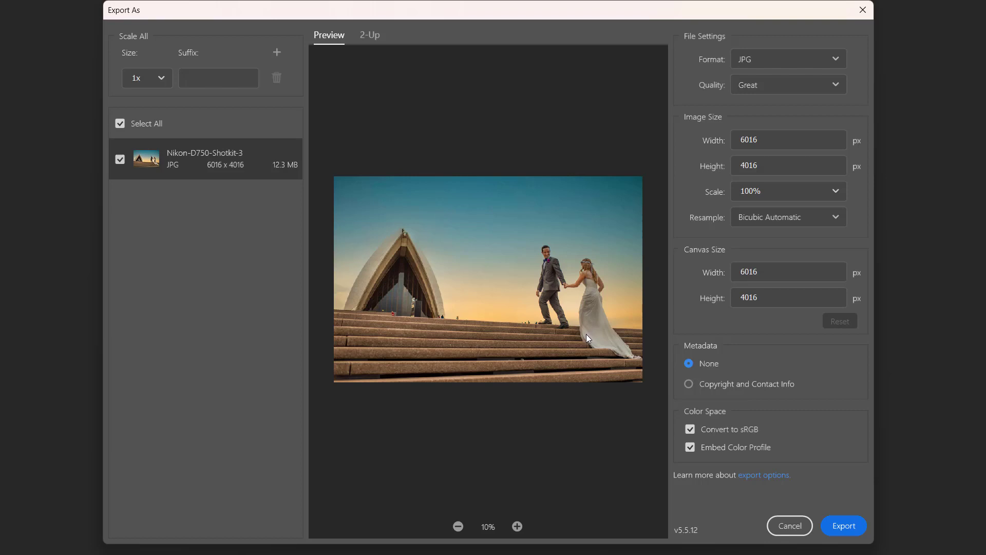
click(838, 519)
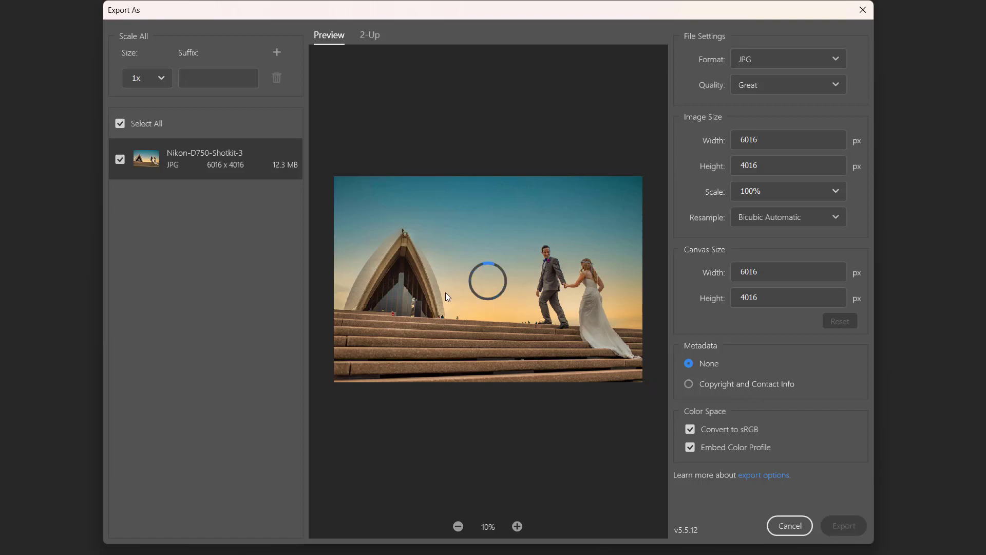